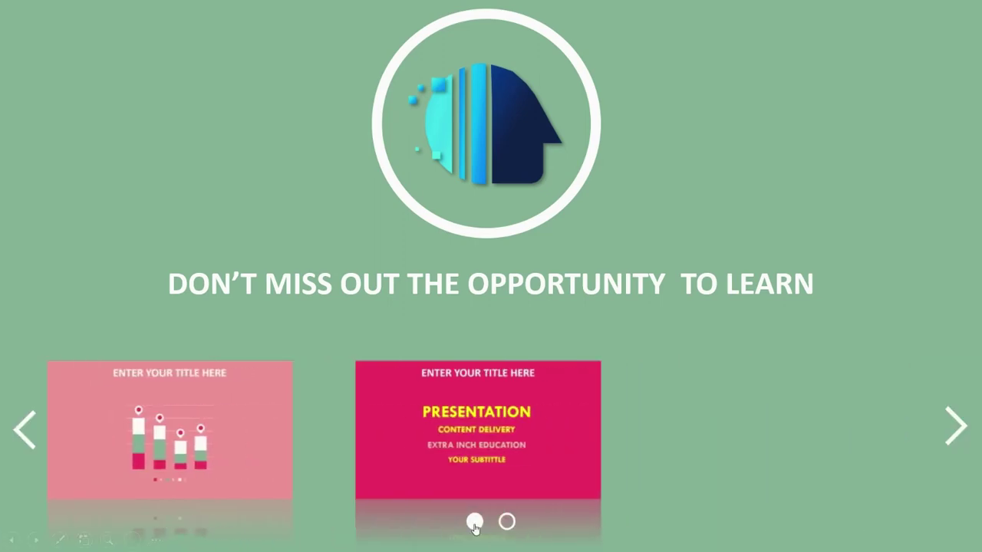
Step: Examine the running slide show to see how its thumbnail carousel moves under the title
click(474, 525)
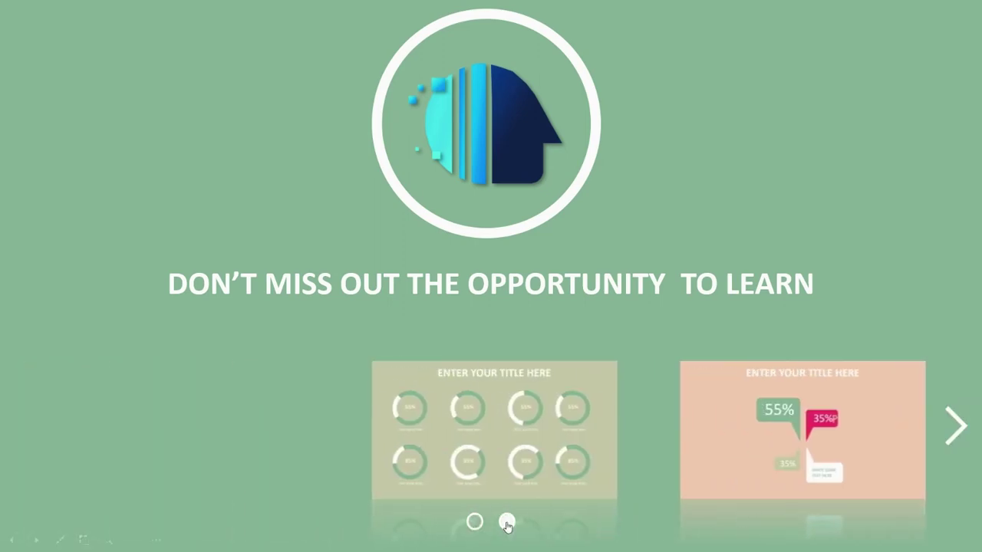
click(506, 522)
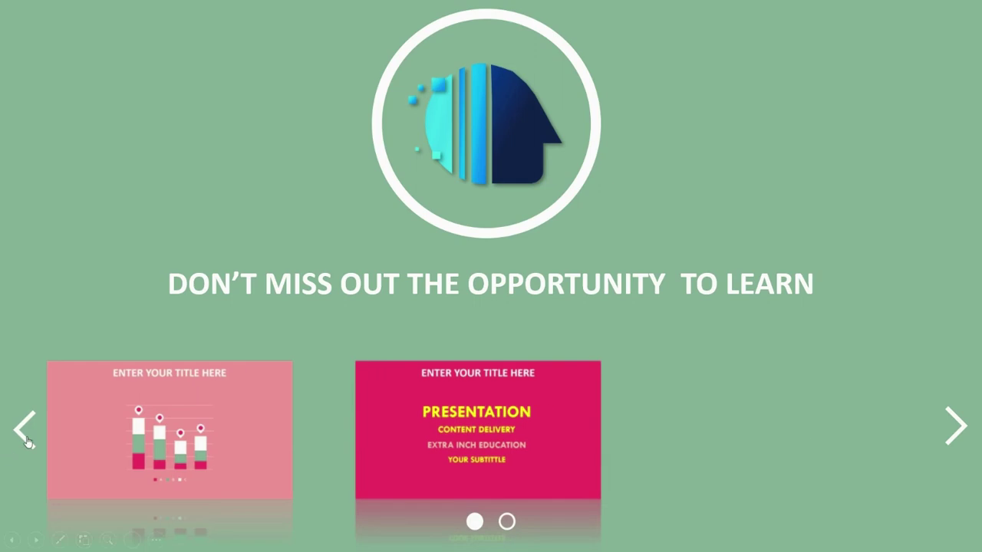
click(26, 438)
click(173, 451)
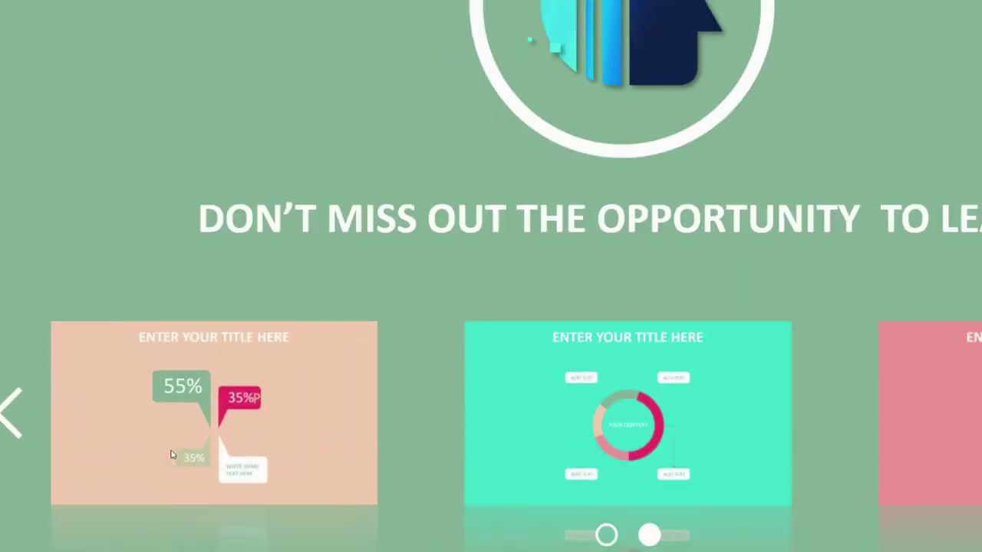
click(432, 299)
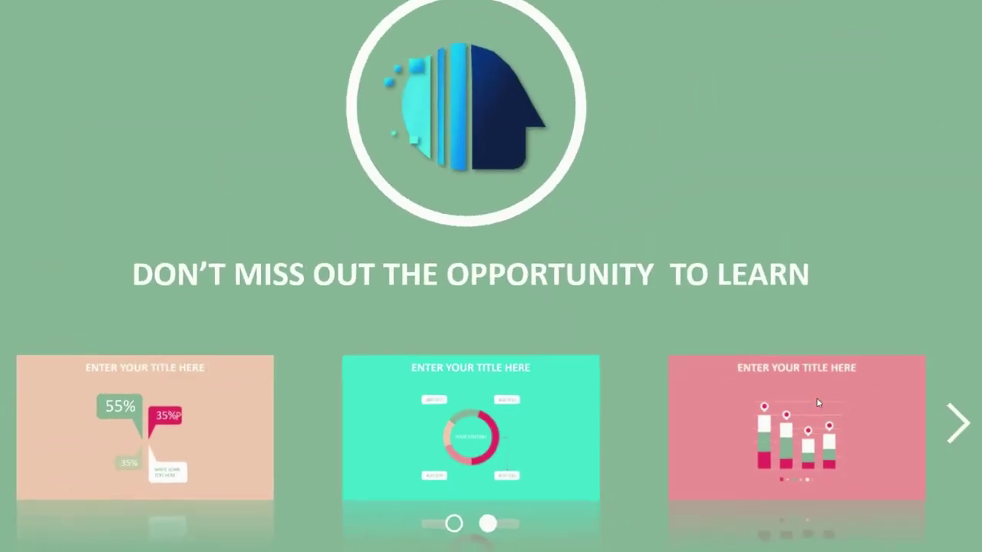
click(816, 398)
click(752, 317)
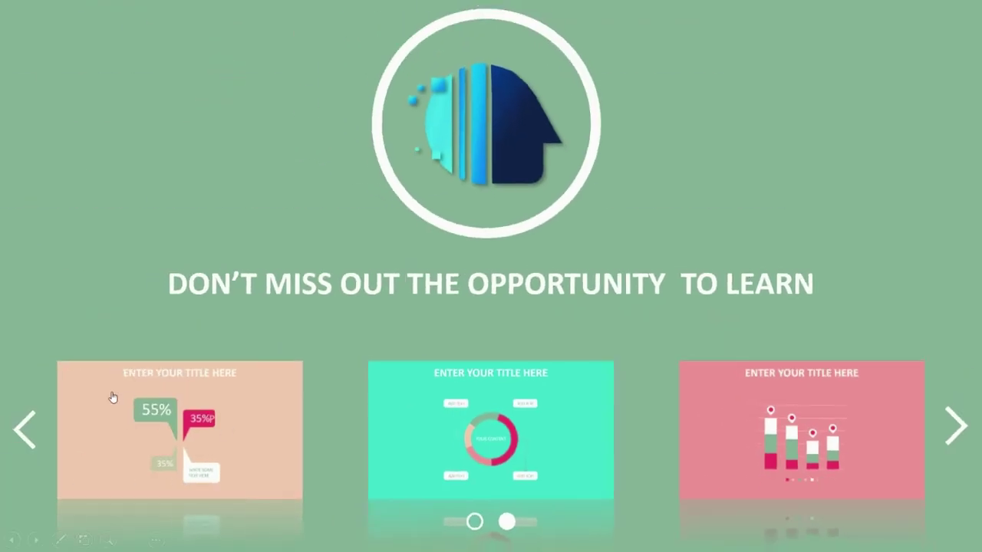
click(958, 419)
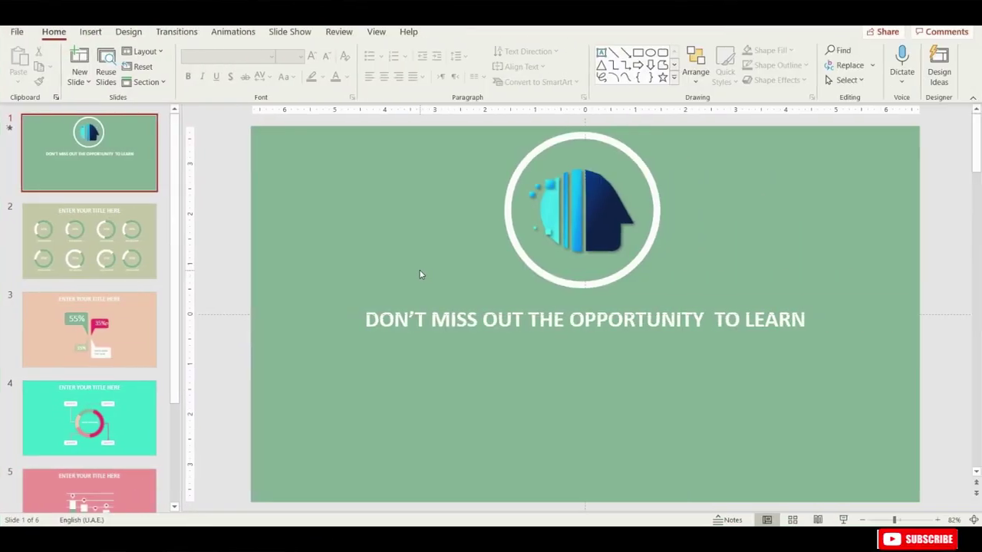
Step: Look through slides 1 to 6 of the presentation and return to the opening slide
scroll(173, 259, down, 3)
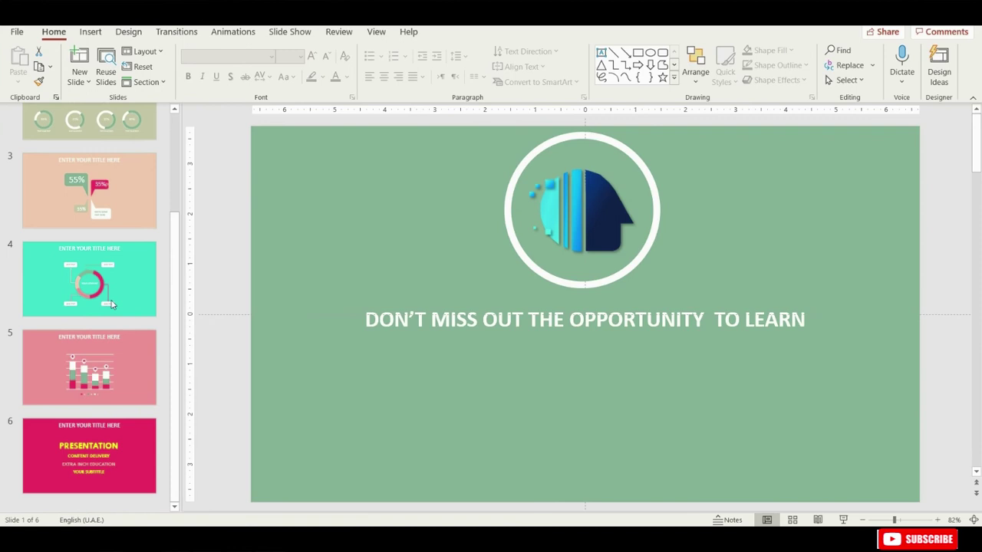
click(124, 246)
click(127, 212)
click(49, 426)
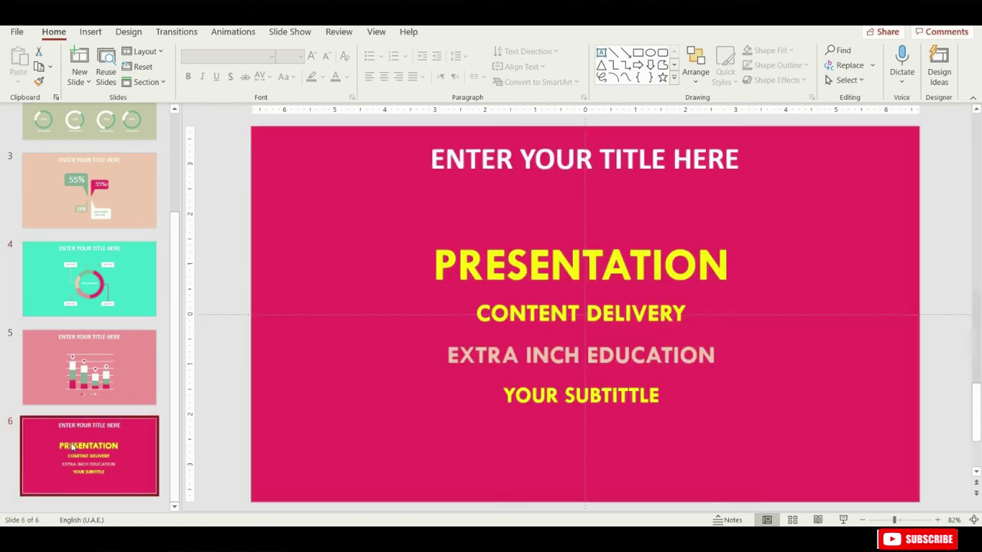
scroll(129, 292, down, 1)
scroll(103, 155, up, 3)
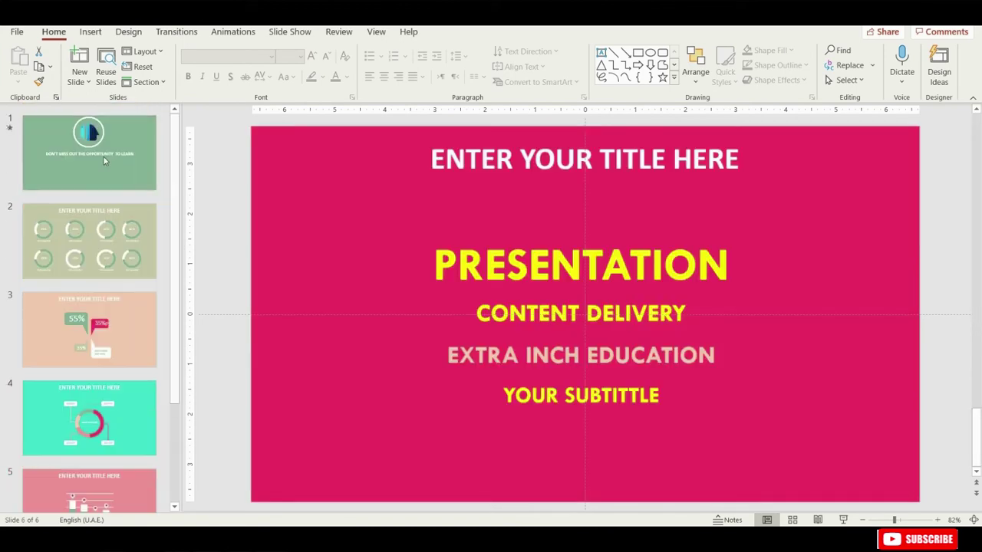
click(102, 155)
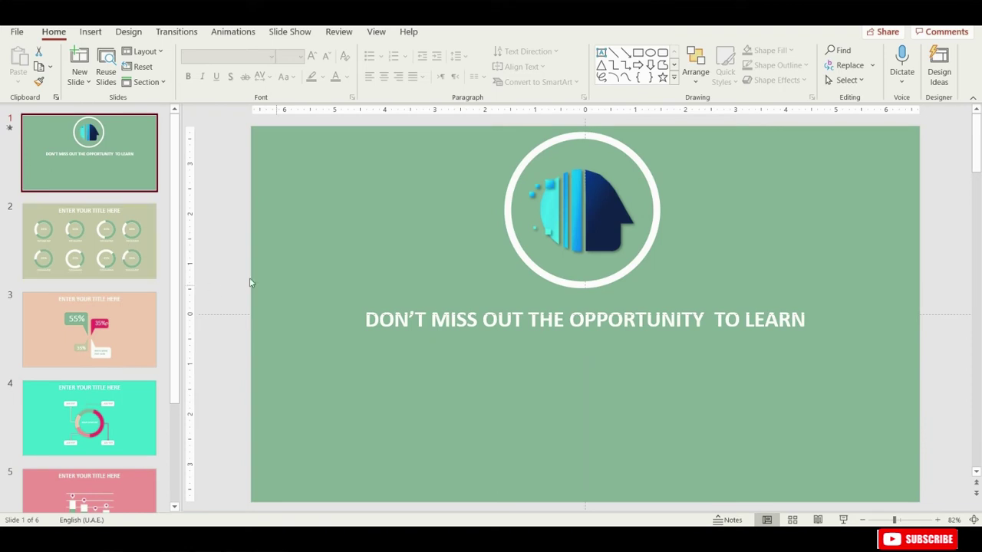
scroll(175, 262, down, 3)
scroll(175, 262, up, 3)
Step: Apply the Morph transition to slide 1
click(47, 178)
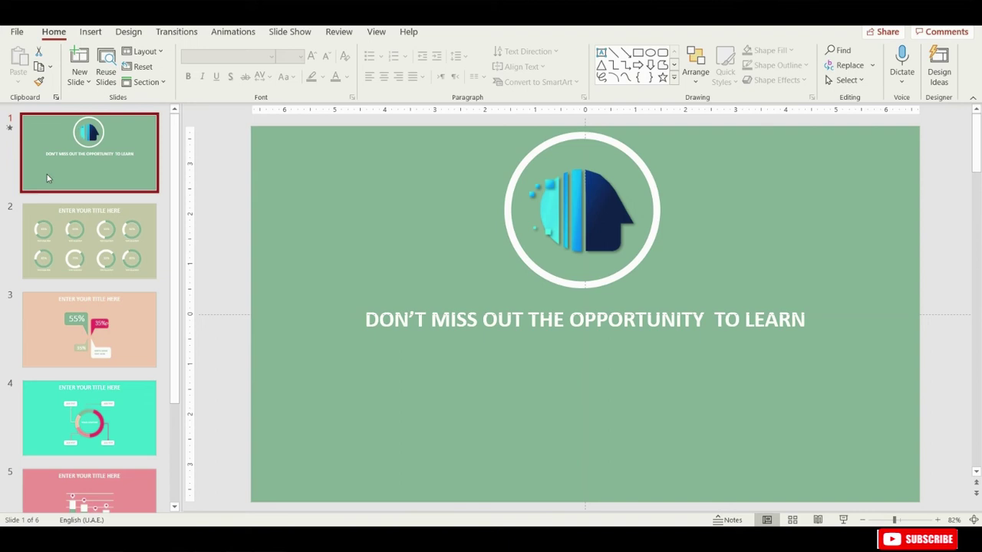
click(176, 32)
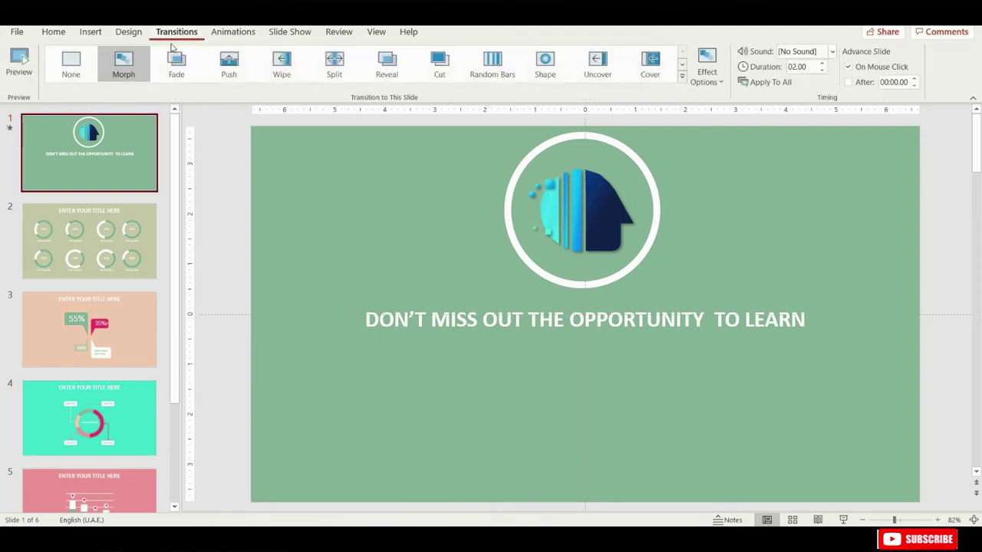
click(131, 66)
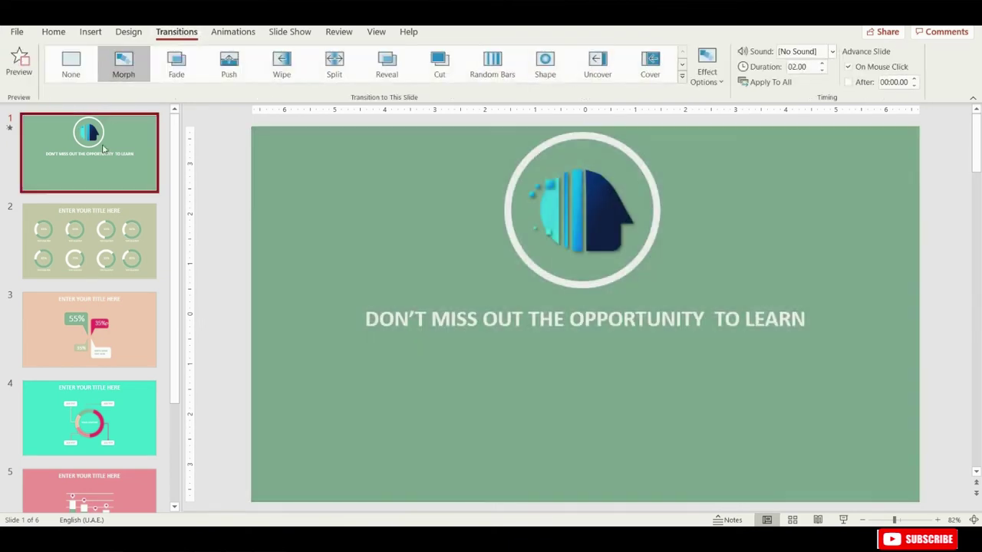
Step: Insert slide zooms for slides 2, 3, 4, 5 and 6 on slide 1
click(89, 31)
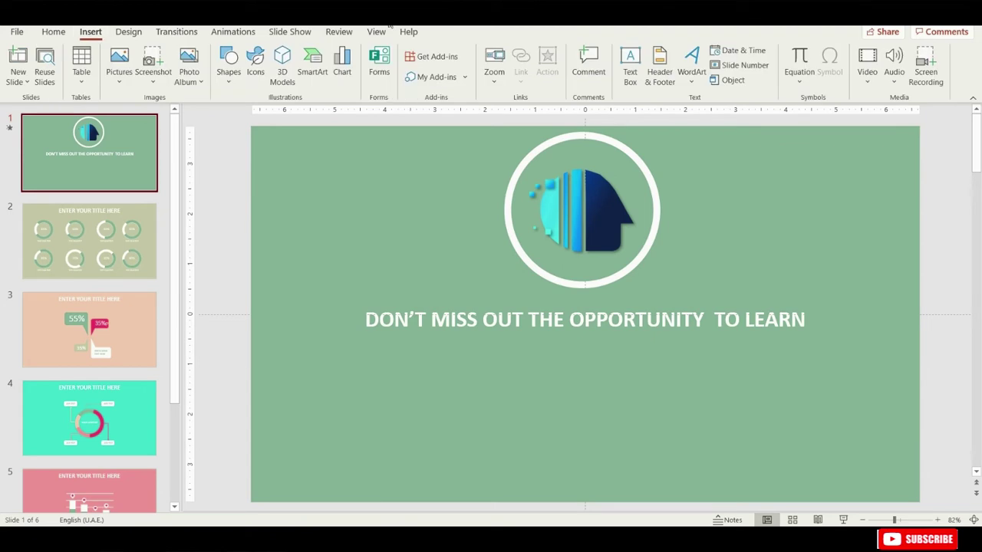
click(491, 65)
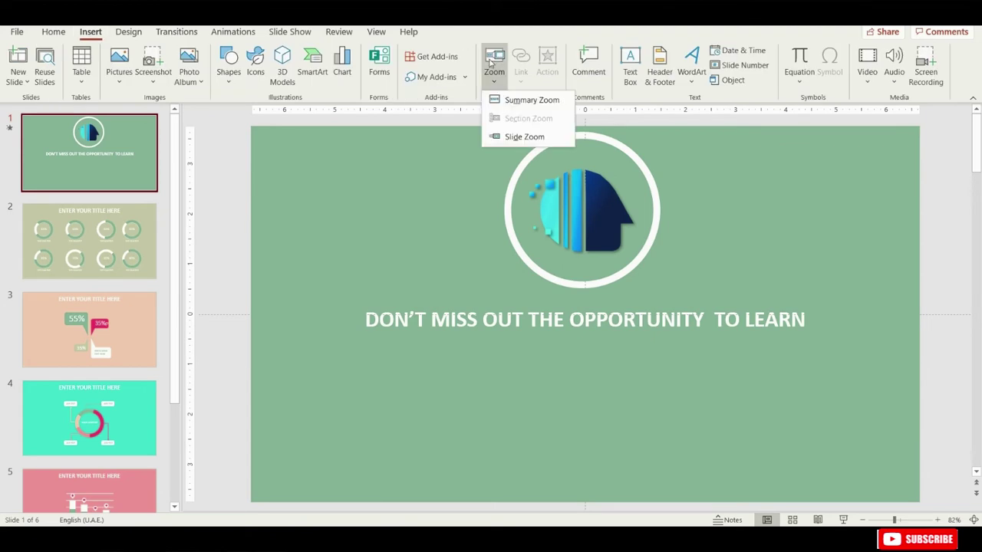
click(519, 139)
click(406, 214)
click(511, 201)
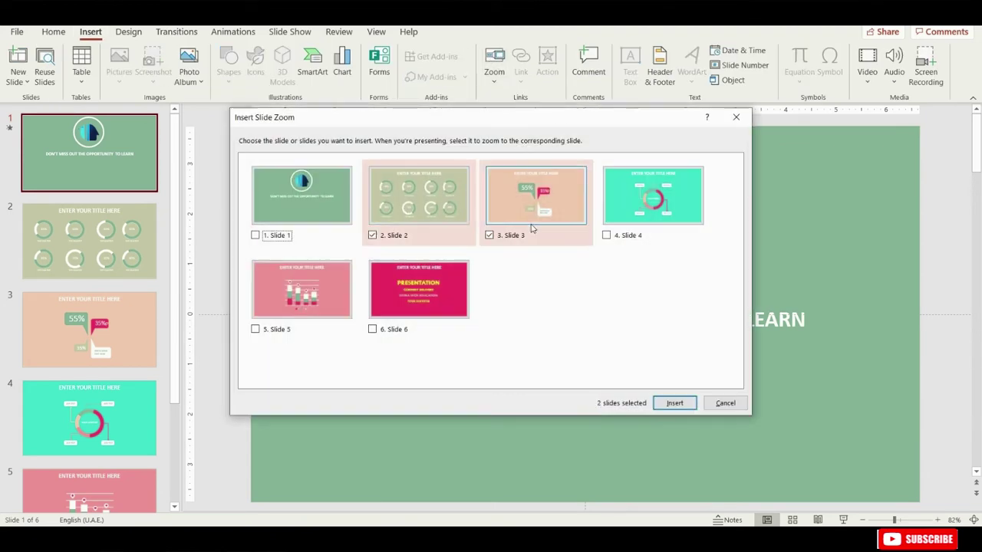
click(632, 220)
click(329, 290)
click(418, 290)
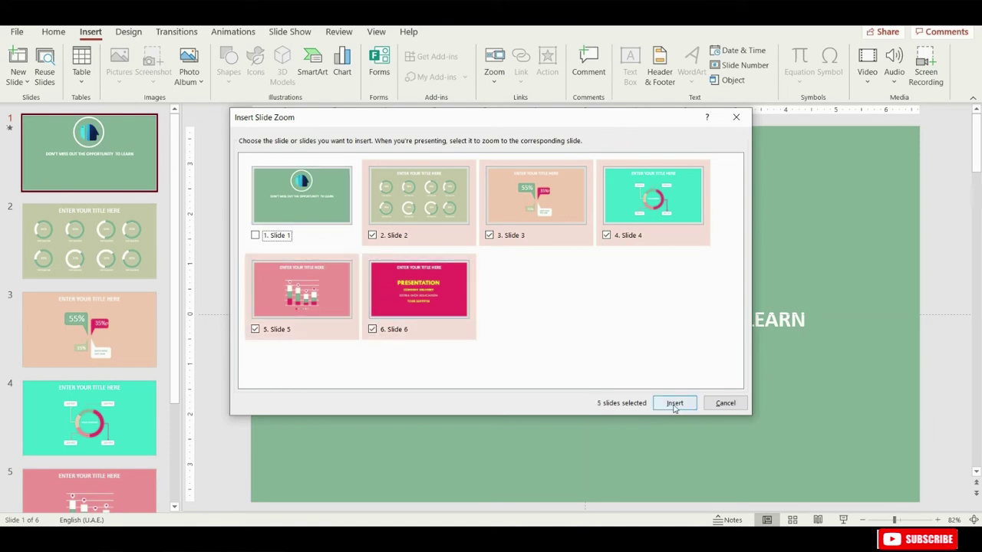
click(674, 404)
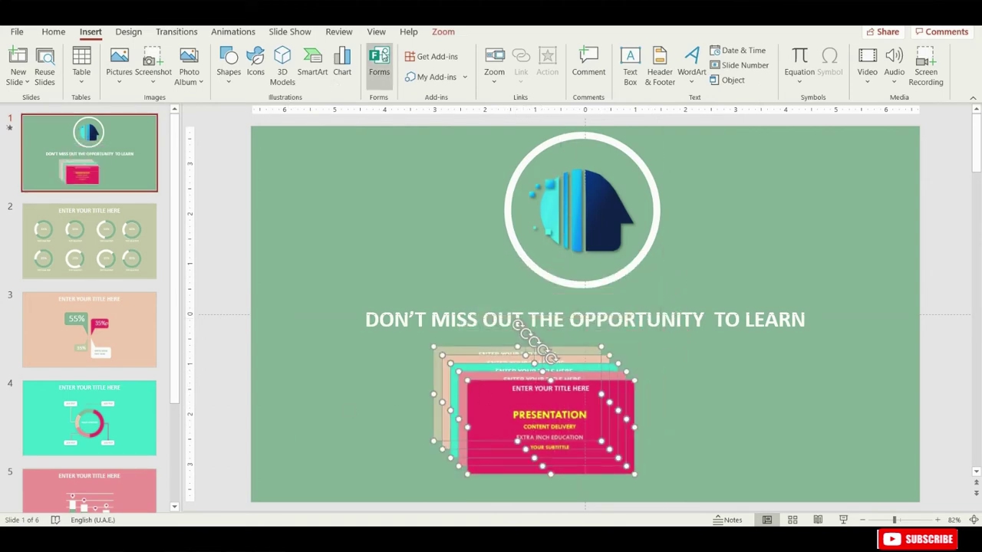
Step: Set the border of the inserted slide zooms to No Outline
click(434, 34)
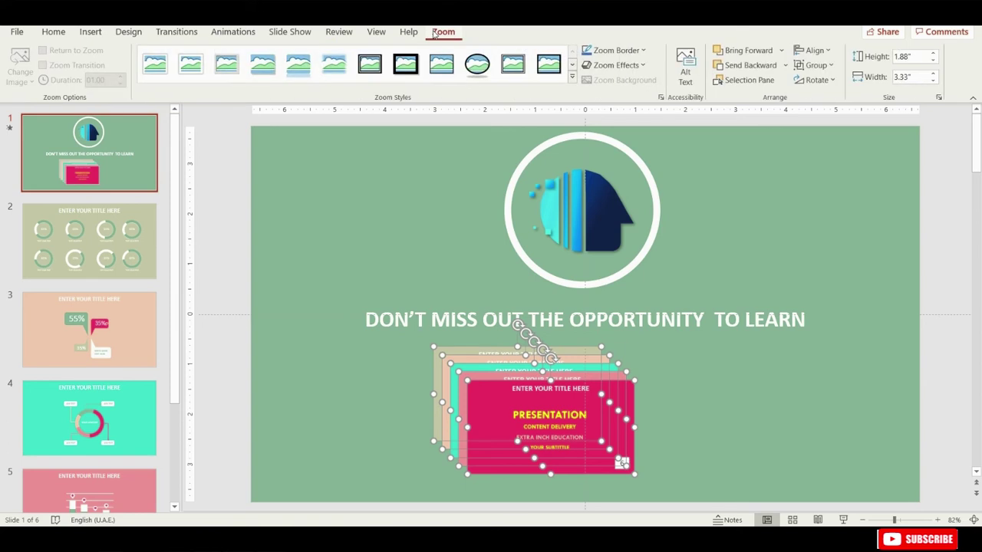
click(603, 53)
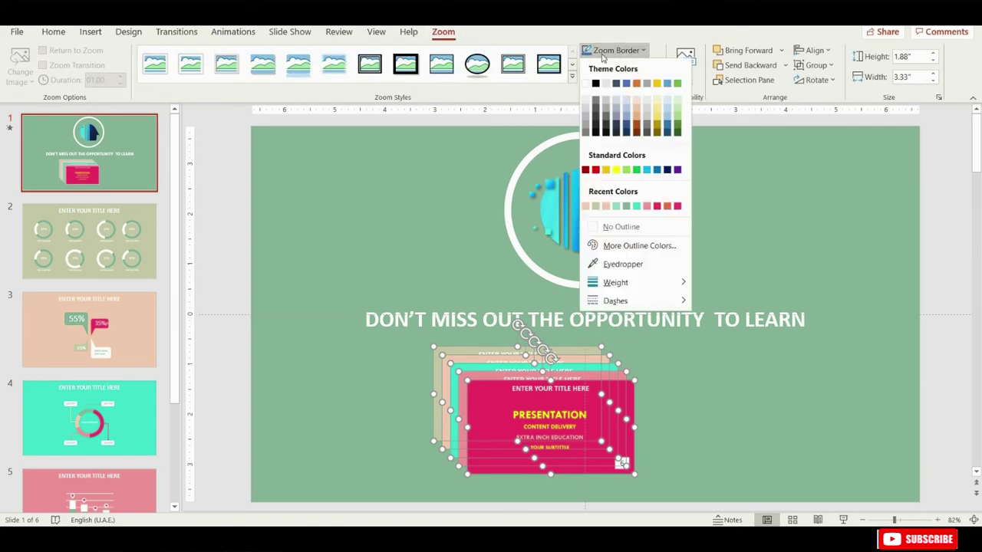
click(605, 227)
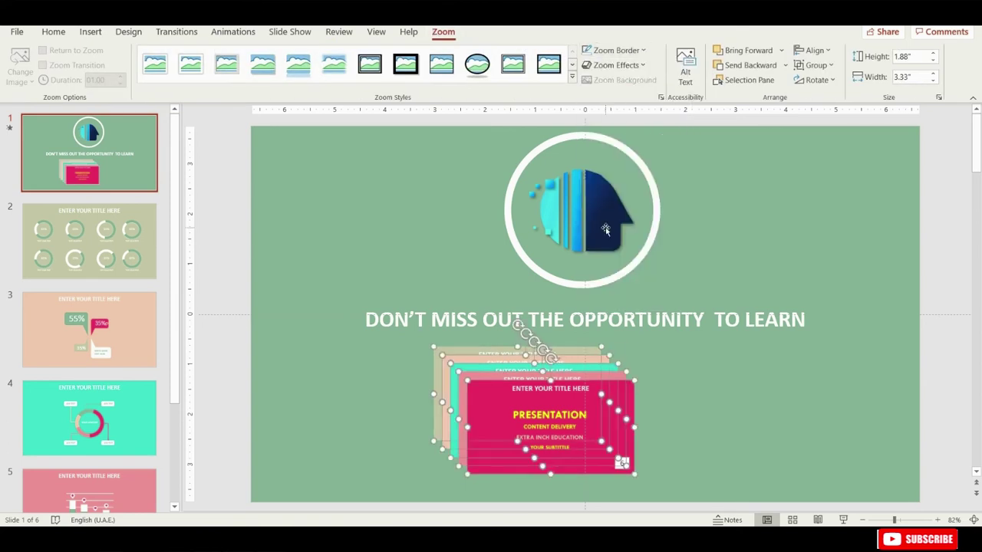
Step: Spread the five slide zooms in order into an evenly spaced row below the title, running past the slide's right edge
drag(578, 419, 637, 422)
scroll(629, 370, down, 5)
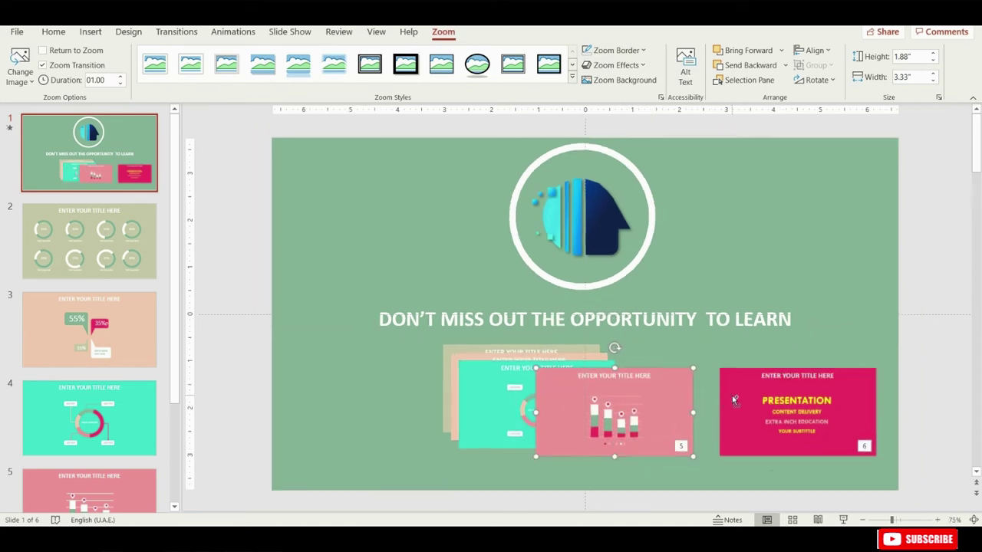
drag(664, 358, 812, 359)
click(602, 364)
drag(603, 365, 745, 365)
mouse_move(567, 349)
mouse_down()
mouse_move(660, 351)
mouse_move(463, 361)
mouse_move(584, 360)
mouse_up()
drag(520, 362, 519, 363)
click(739, 353)
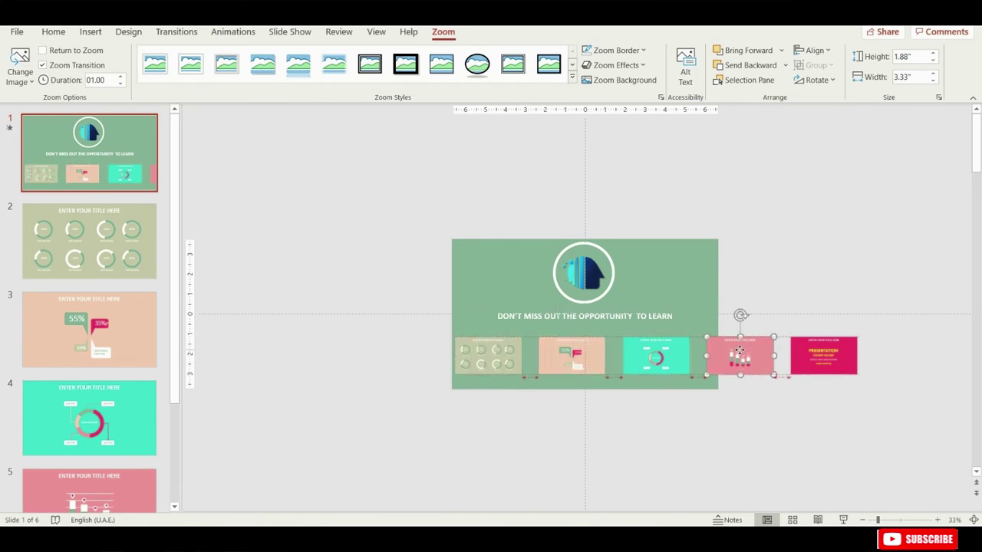
click(794, 359)
Step: Group the five slide zooms in the row
click(502, 351)
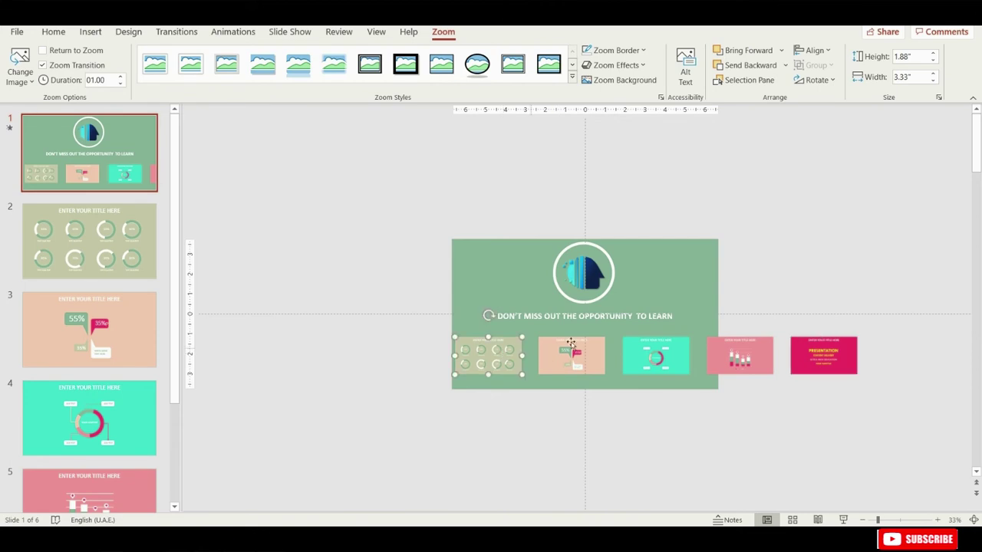
ctrl+click(580, 348)
ctrl+click(664, 345)
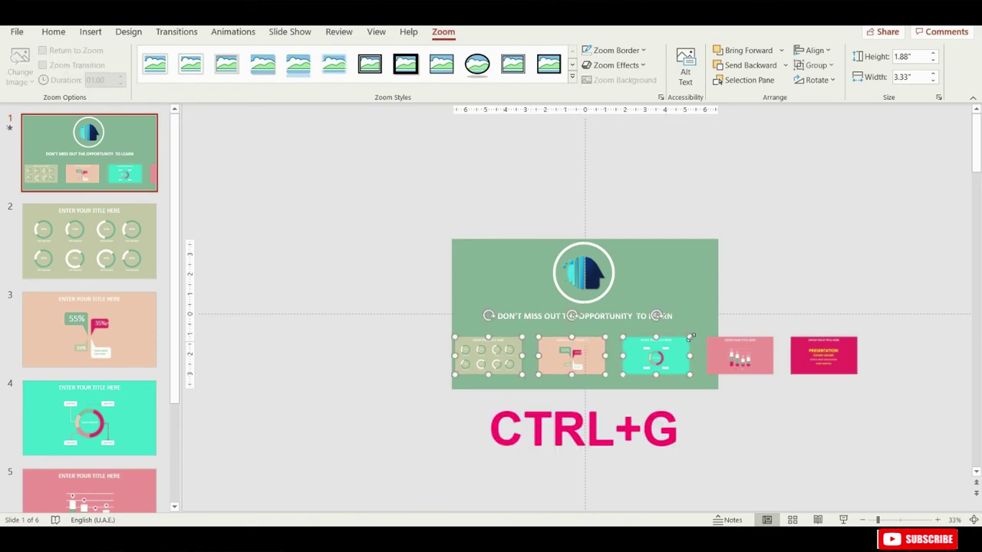
ctrl+click(821, 349)
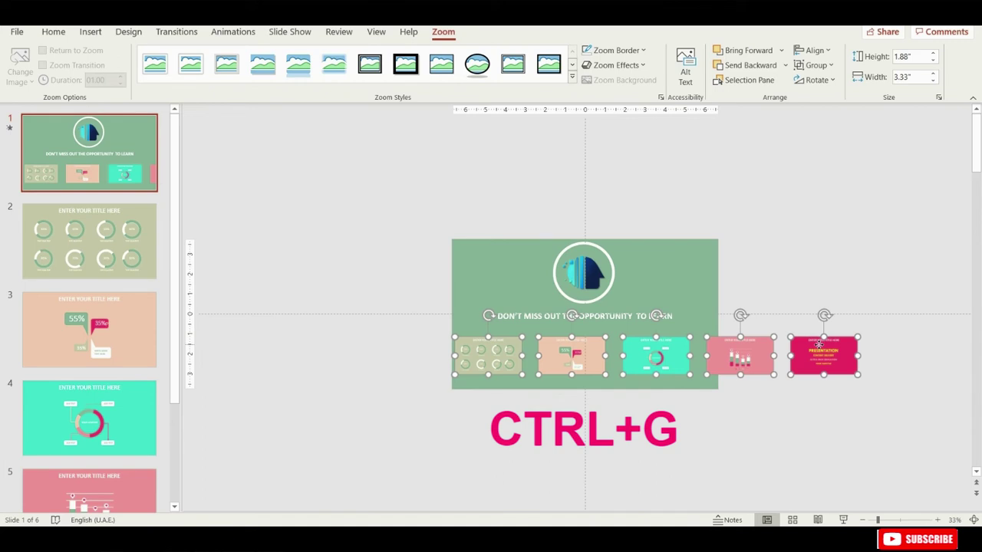
key(ctrl+g)
Step: Enable Return to Zoom for each of the five slide zooms in the group
click(507, 365)
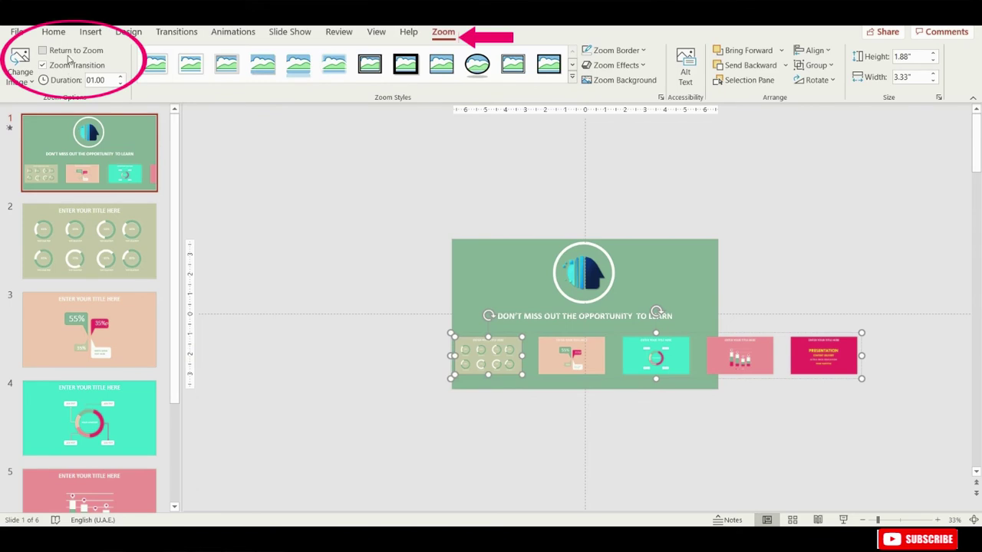
click(582, 351)
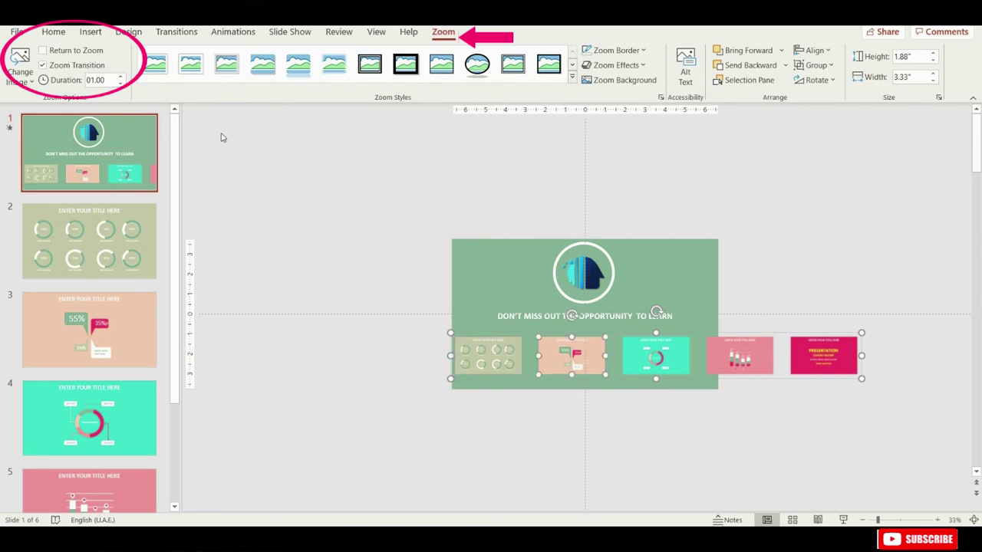
click(661, 360)
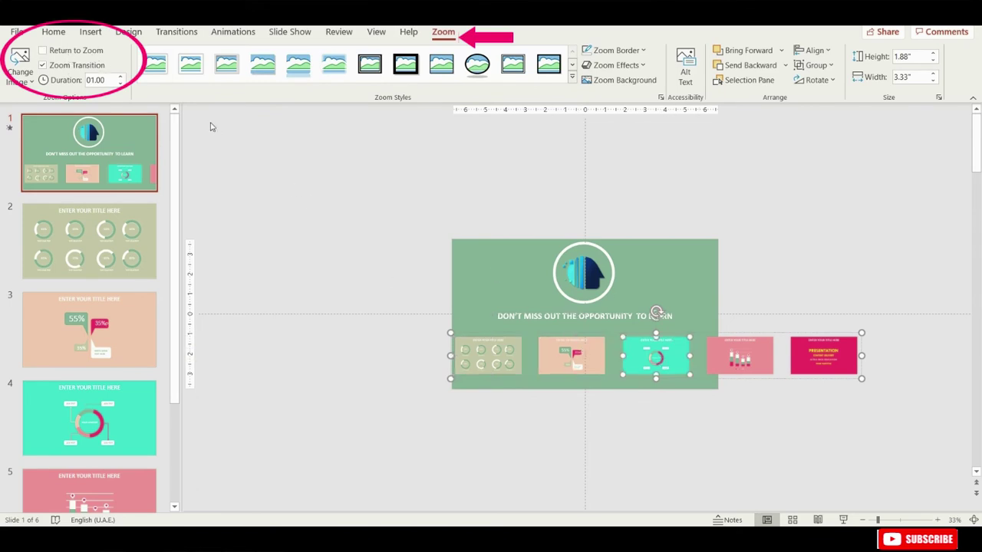
click(758, 360)
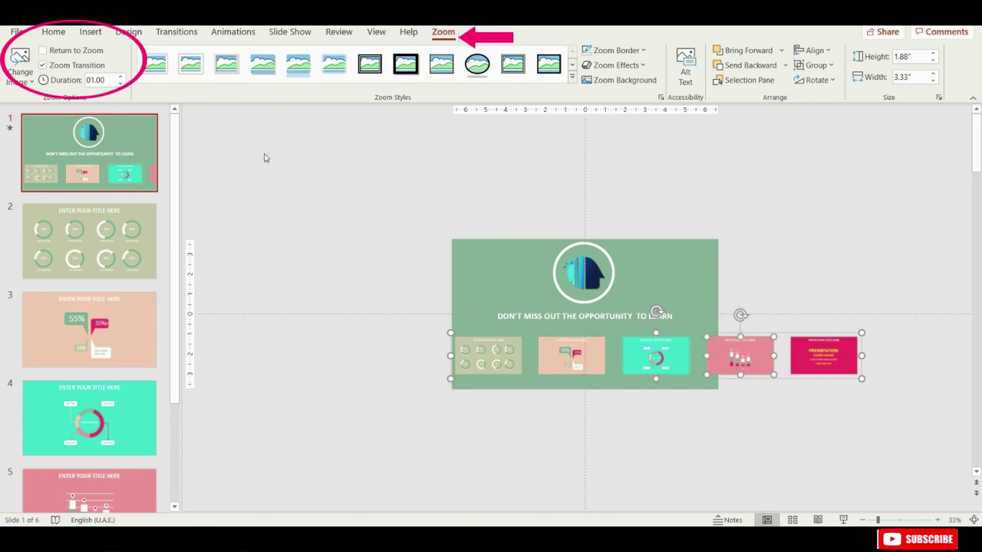
click(808, 357)
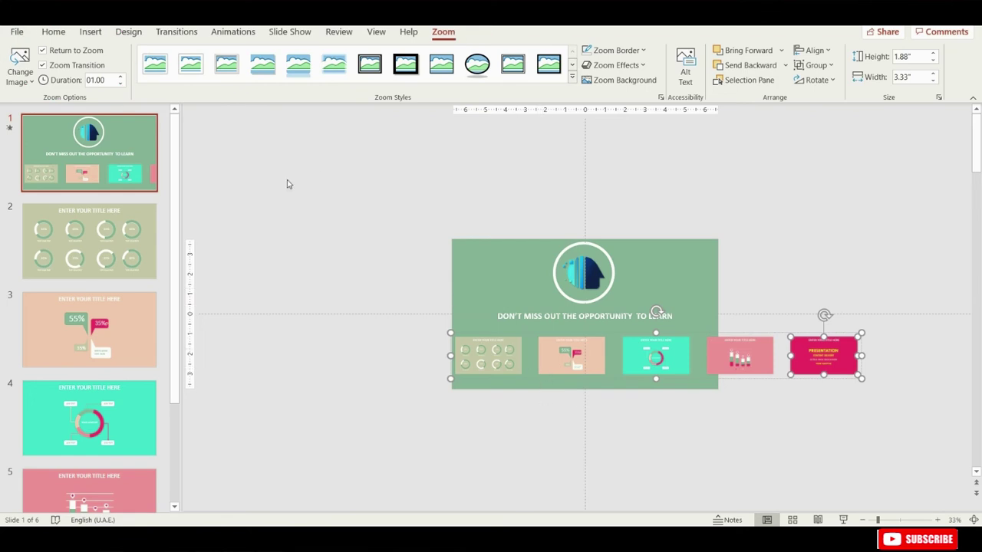
Step: Give the slide 2 zoom a preset reflection with 48% transparency, 35% size, 0.5 pt blur and 0 pt distance
right_click(477, 354)
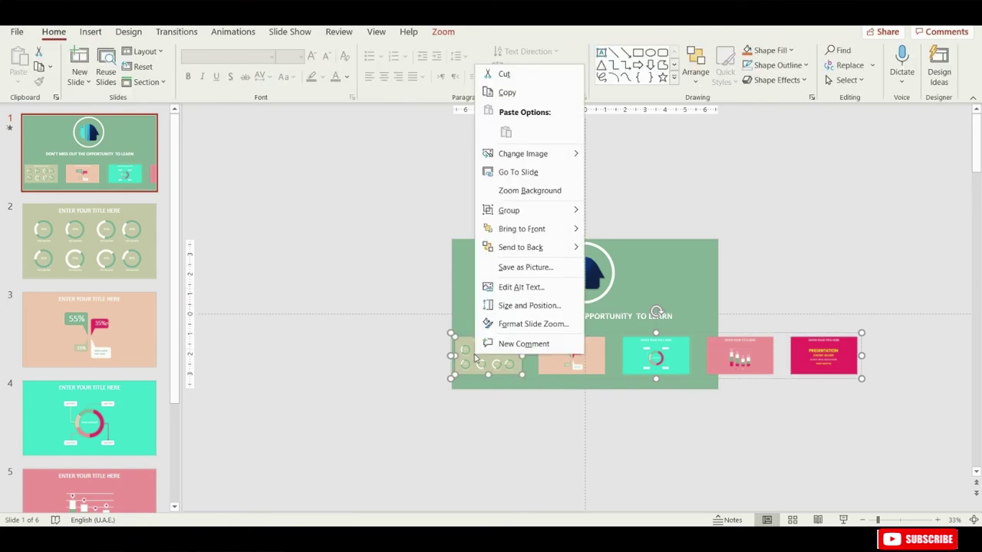
click(513, 324)
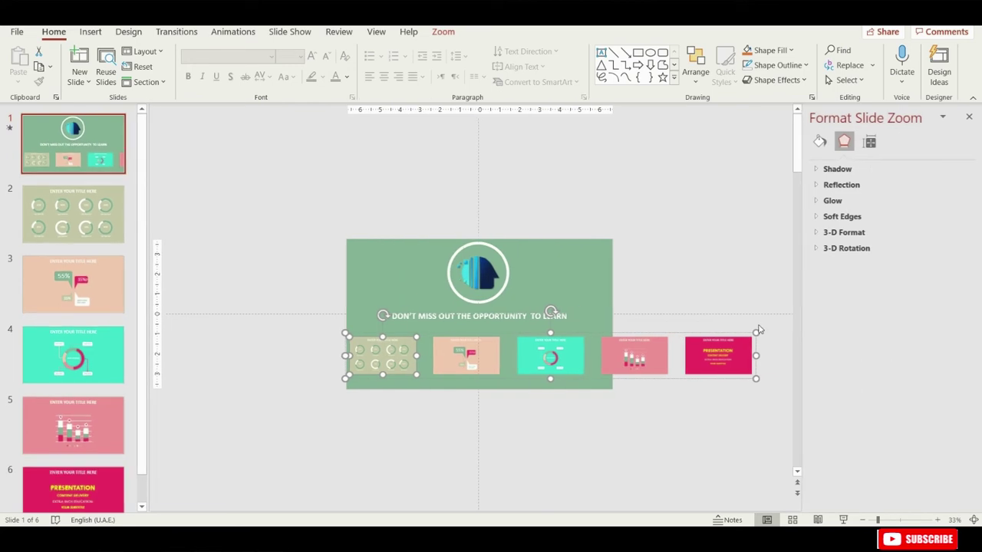
click(839, 185)
click(950, 201)
click(915, 311)
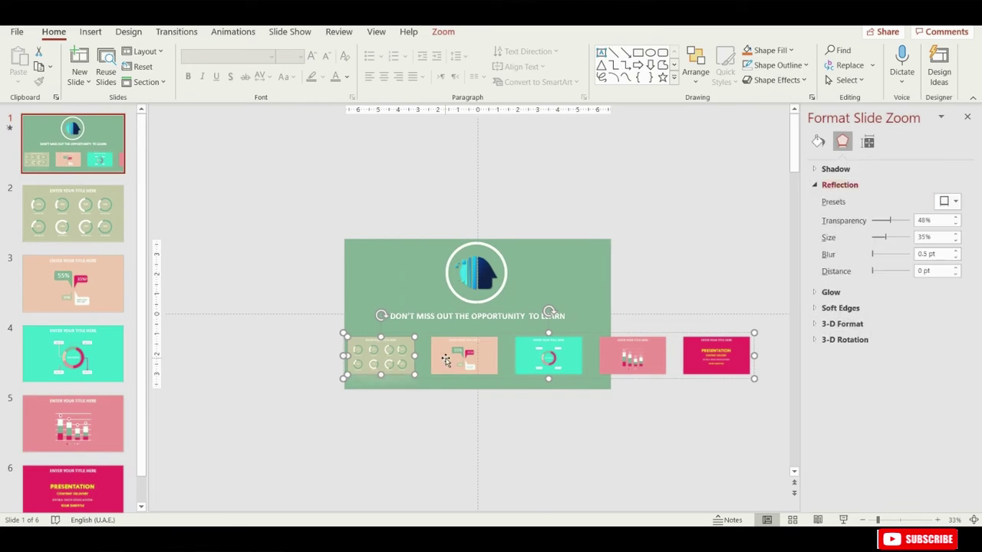
Step: Give the slide 3, 4, 5 and 6 zooms preset reflections like the slide 2 zoom's, with 48% transparency and 0.5 pt blur
click(446, 361)
click(949, 201)
click(915, 310)
click(548, 356)
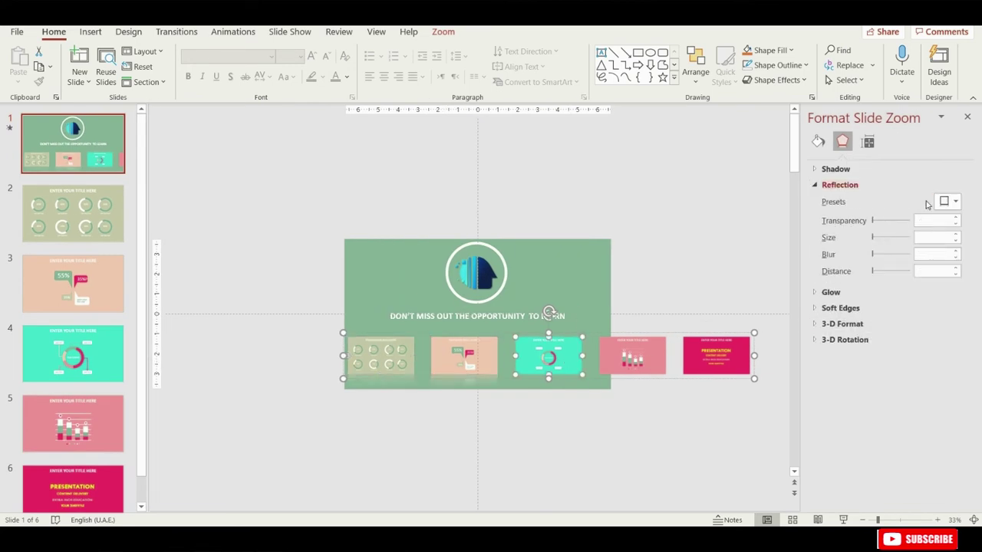
click(949, 201)
click(915, 310)
click(647, 362)
click(950, 201)
click(915, 311)
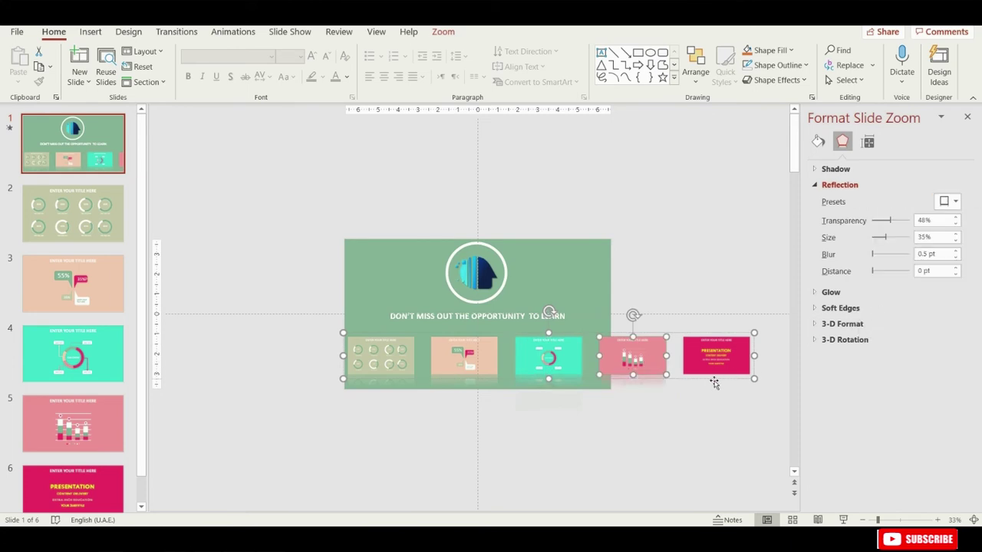
click(716, 357)
click(949, 201)
click(915, 311)
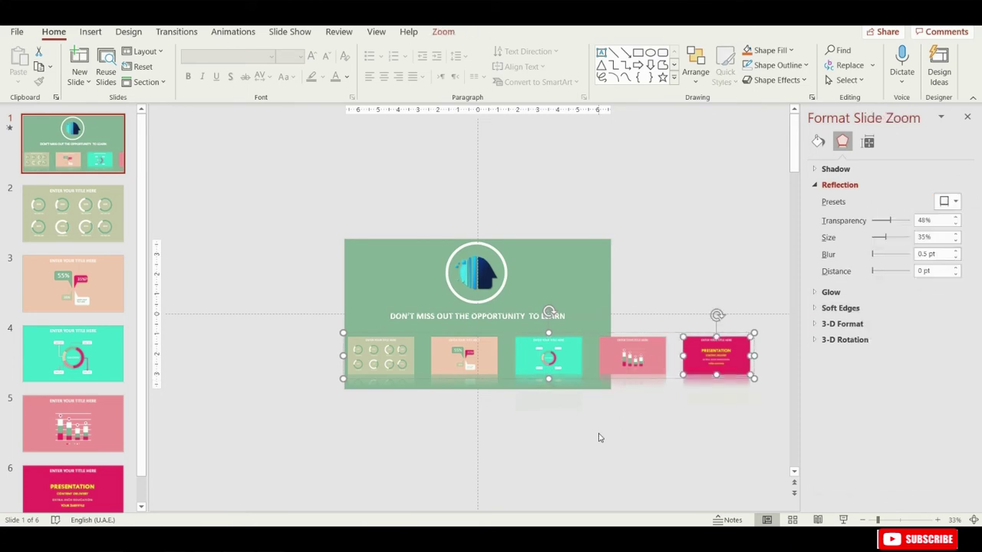
click(600, 436)
Step: Move the zoom group right so only its first two zooms sit on the slide, starting at the slide's middle
click(405, 349)
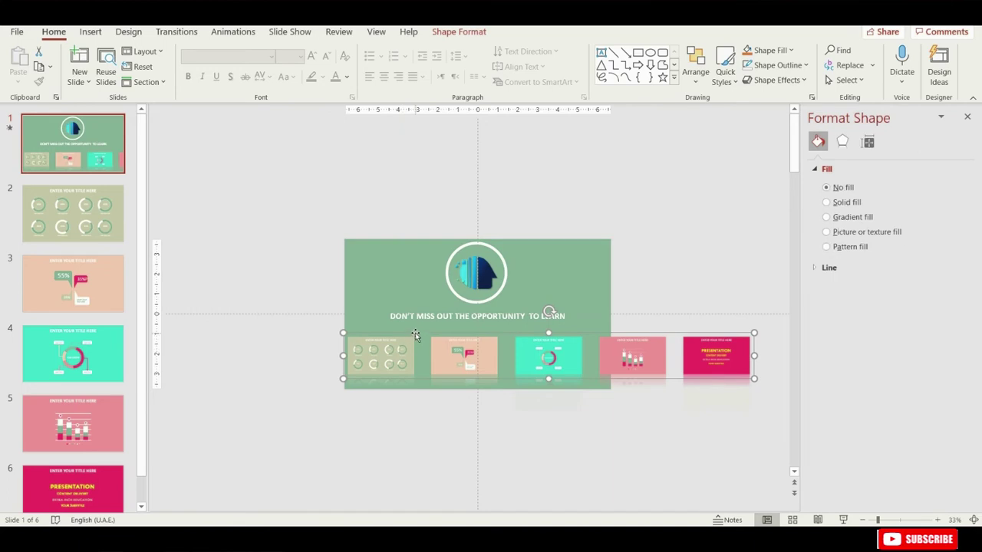
drag(415, 333, 511, 340)
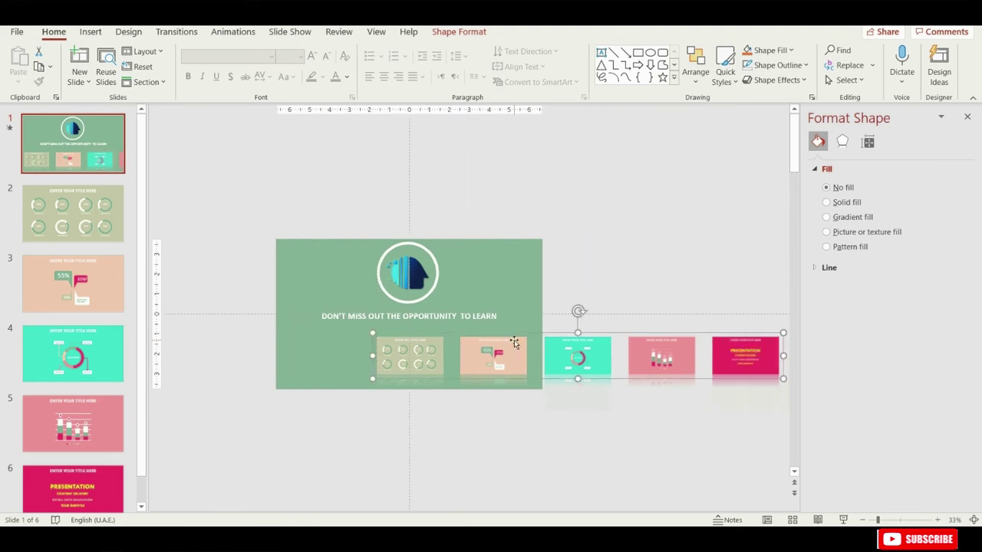
Step: Insert a right-pointing chevron icon found with "arrow" and place it in white at the slide's right edge beside the second zoom
click(90, 31)
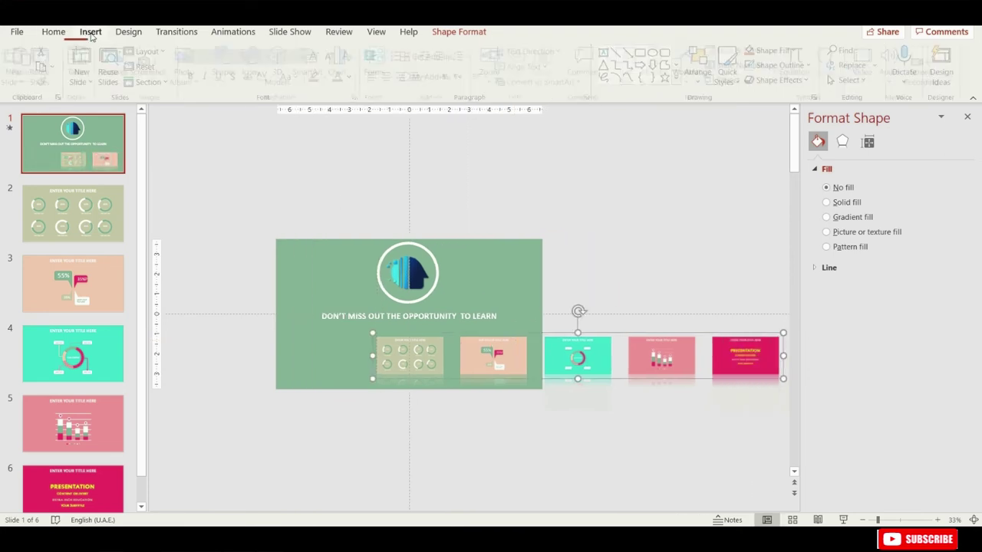
click(256, 74)
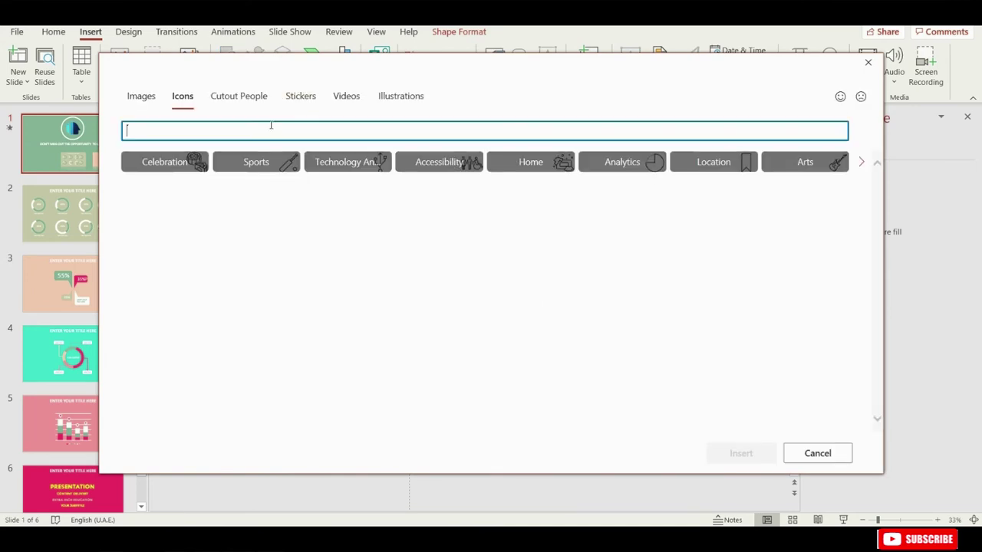
text(arrow)
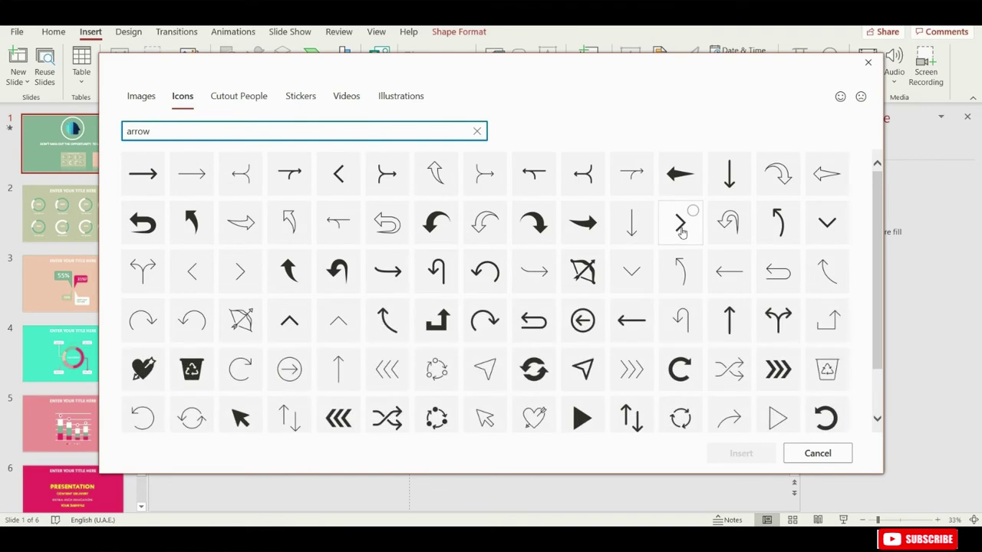
click(680, 227)
click(725, 456)
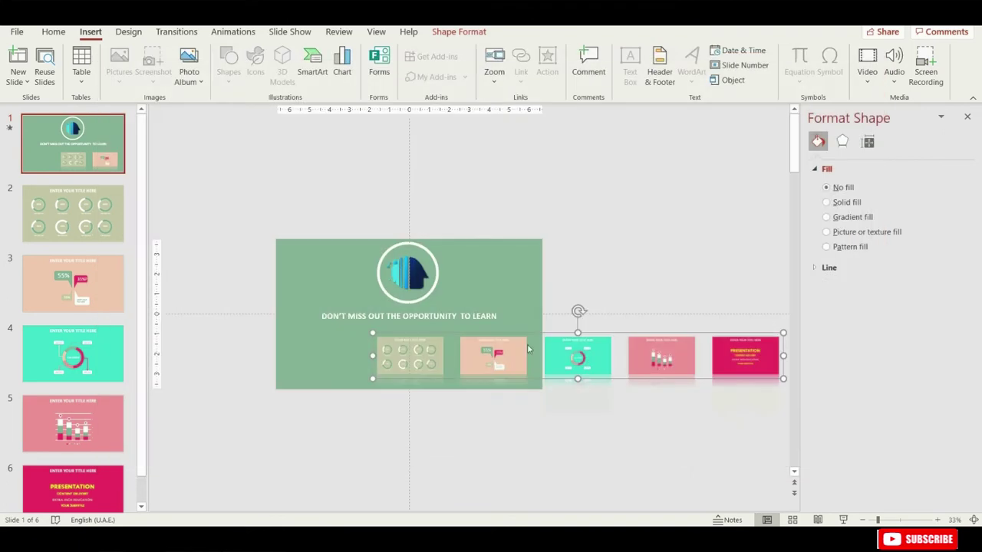
drag(417, 313, 532, 347)
key(Up)
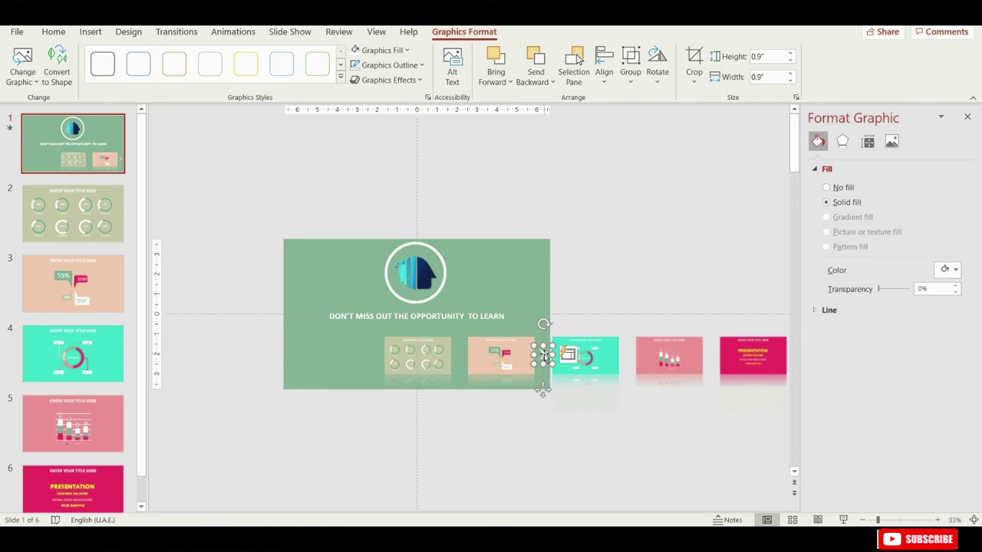
click(597, 309)
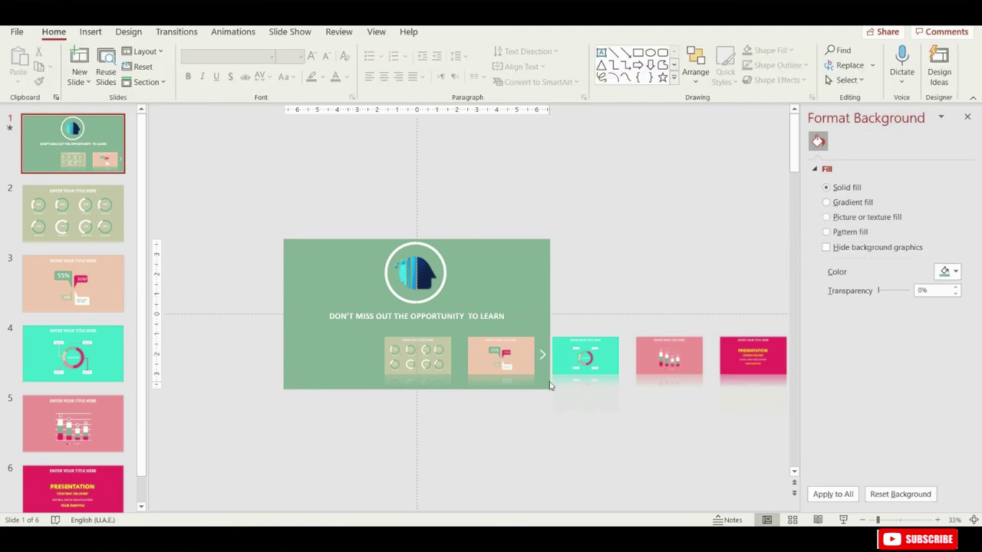
Step: Set the right arrow's mouse-click action to a hyperlink to Next Slide
click(543, 357)
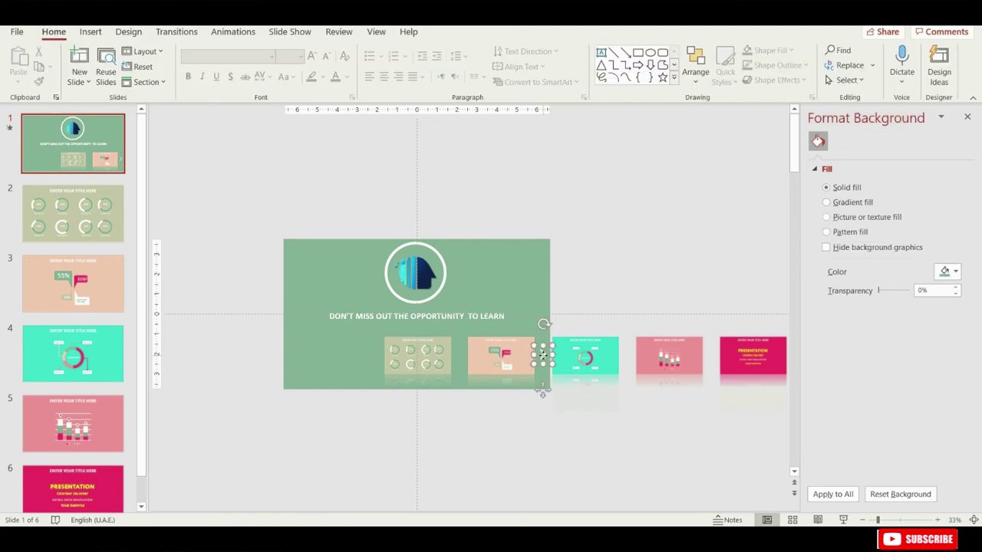
click(91, 31)
click(550, 67)
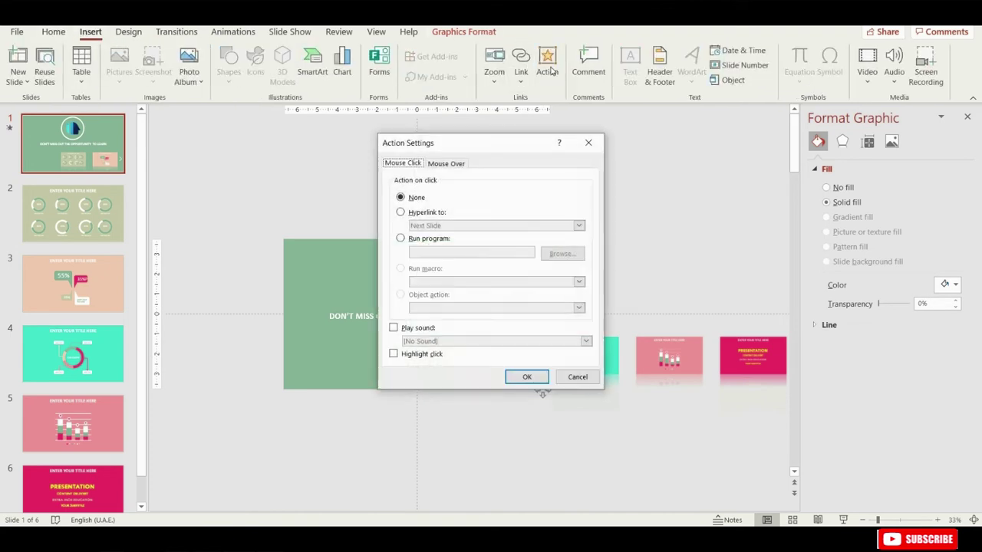
click(431, 216)
click(462, 226)
click(463, 238)
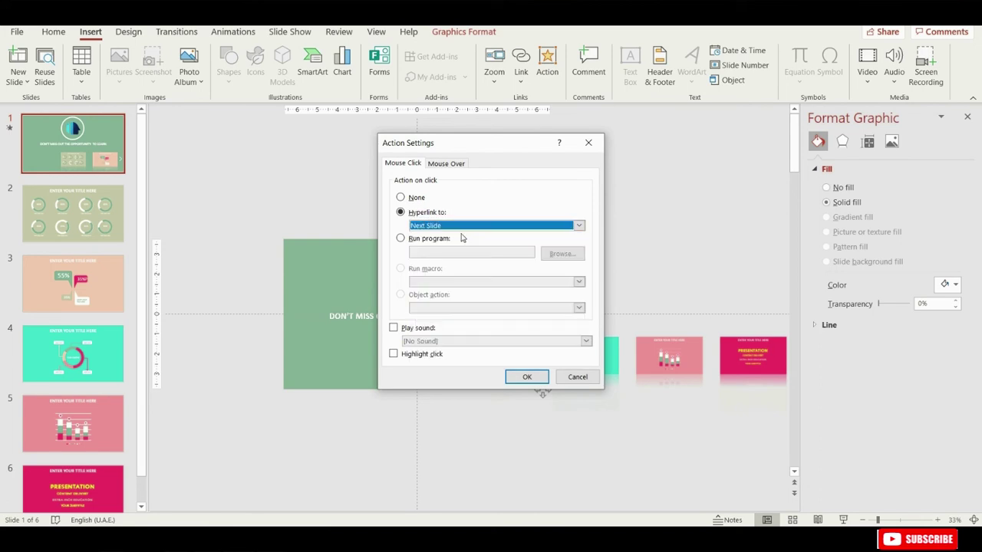
click(527, 376)
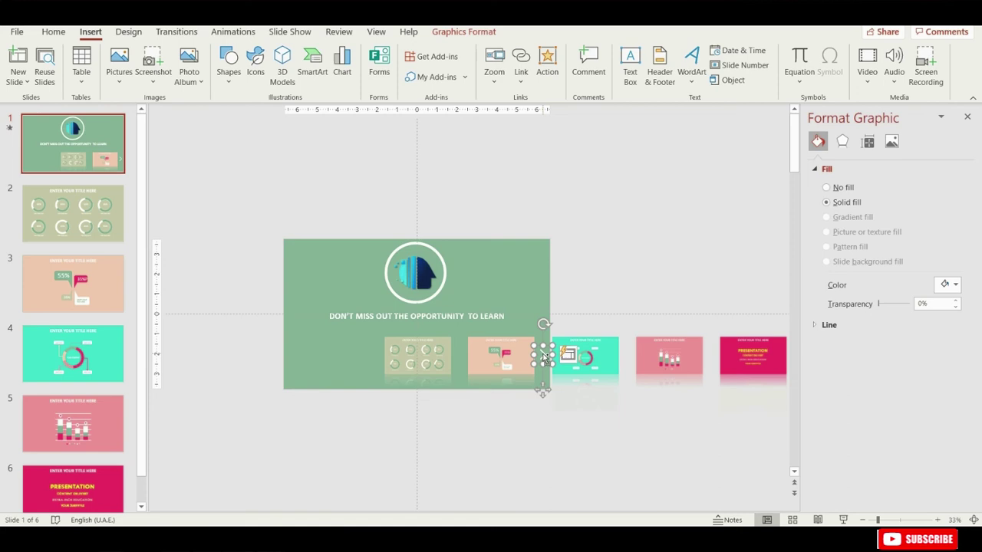
Step: Copy the right arrow to the slide's left edge at the same height and flip the copy horizontally
drag(542, 355, 302, 365)
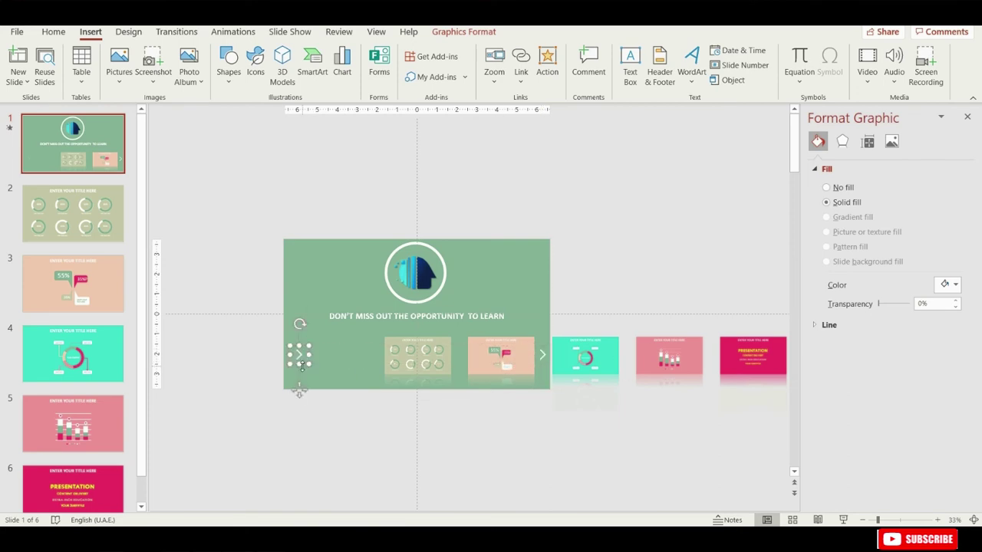
click(317, 326)
click(300, 354)
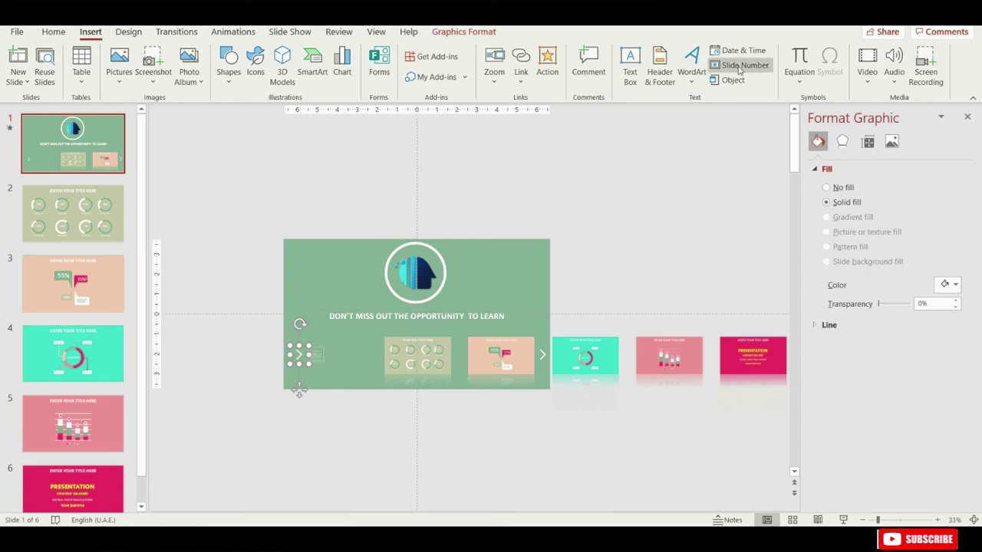
click(448, 31)
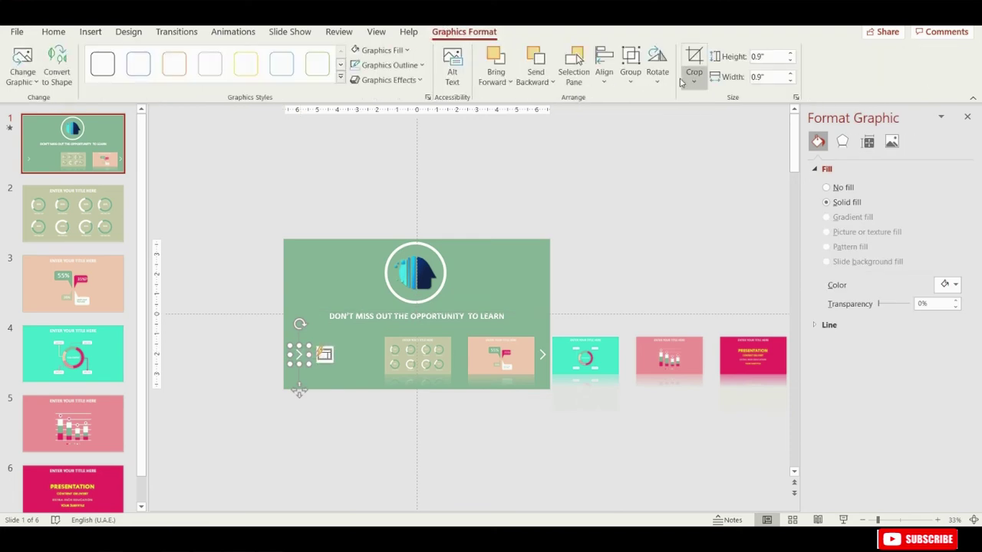
click(657, 66)
click(683, 153)
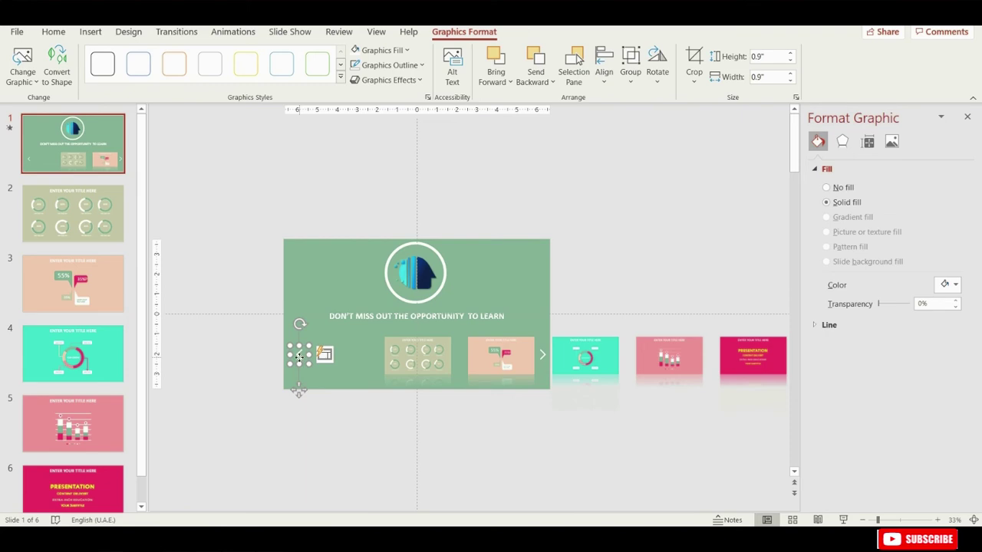
Step: Change the left arrow's click hyperlink to Previous Slide and move the arrow just outside the slide's left edge
click(90, 31)
click(545, 58)
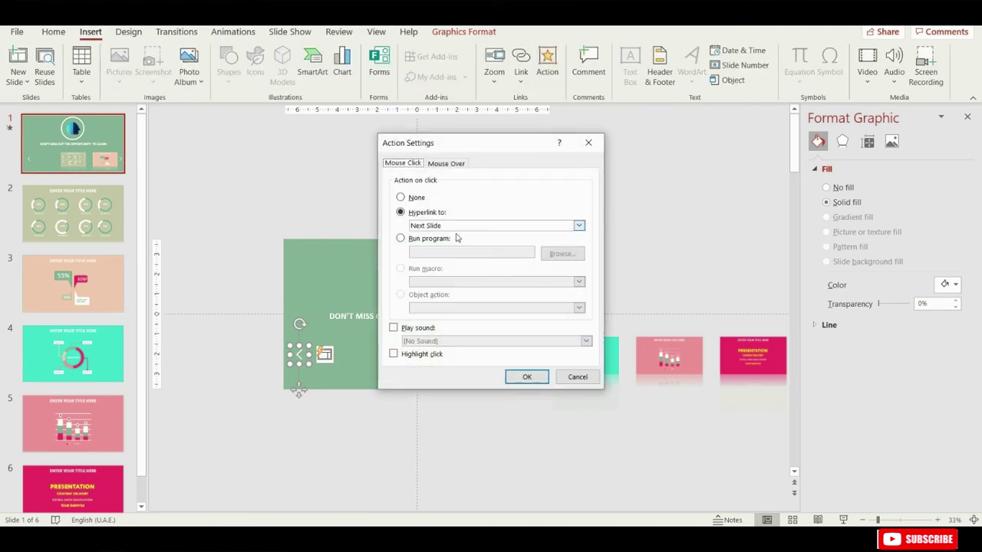
click(579, 225)
click(441, 250)
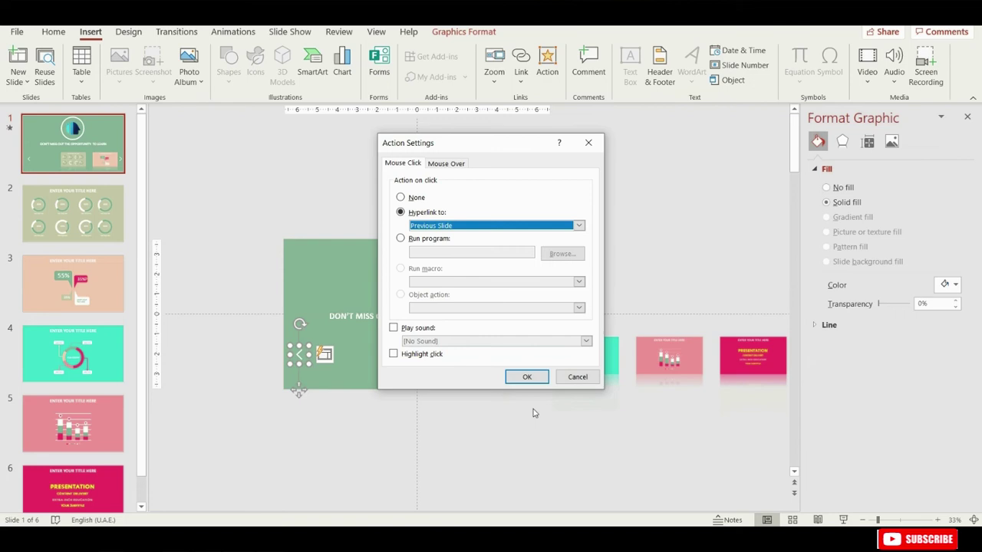
click(527, 376)
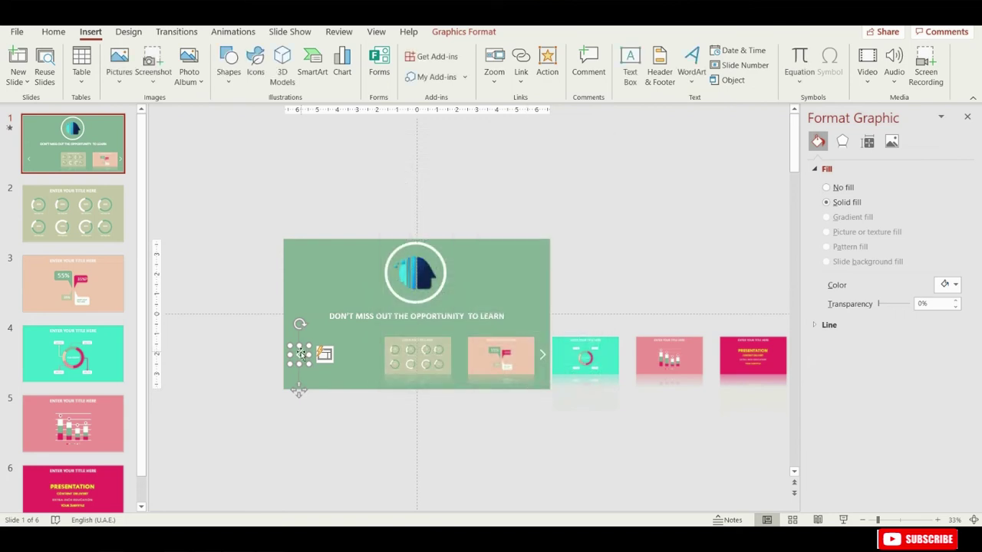
drag(299, 352, 274, 355)
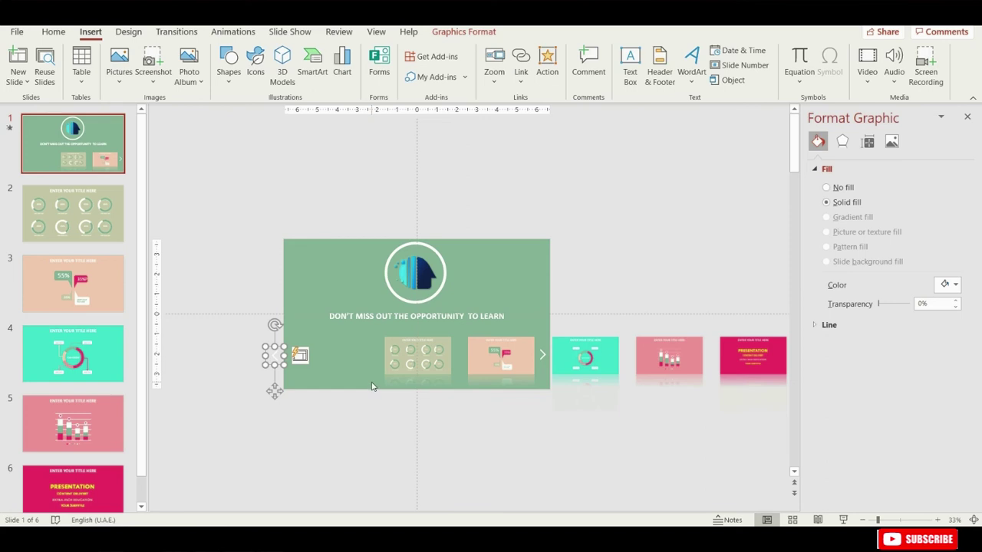
click(340, 253)
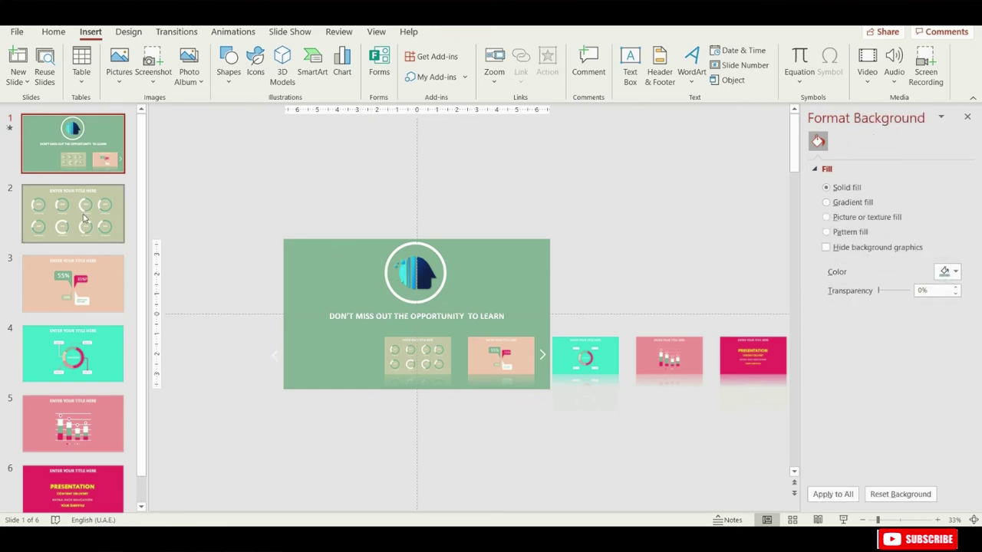
Step: Duplicate slide 1 and shift the zoom group left on the copy so the first three zooms fit on the slide
right_click(84, 156)
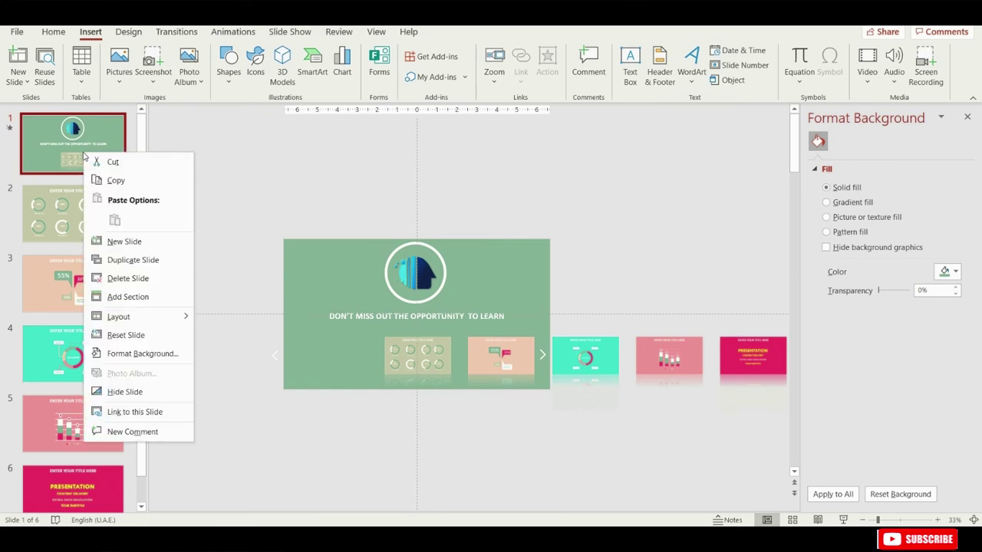
click(128, 261)
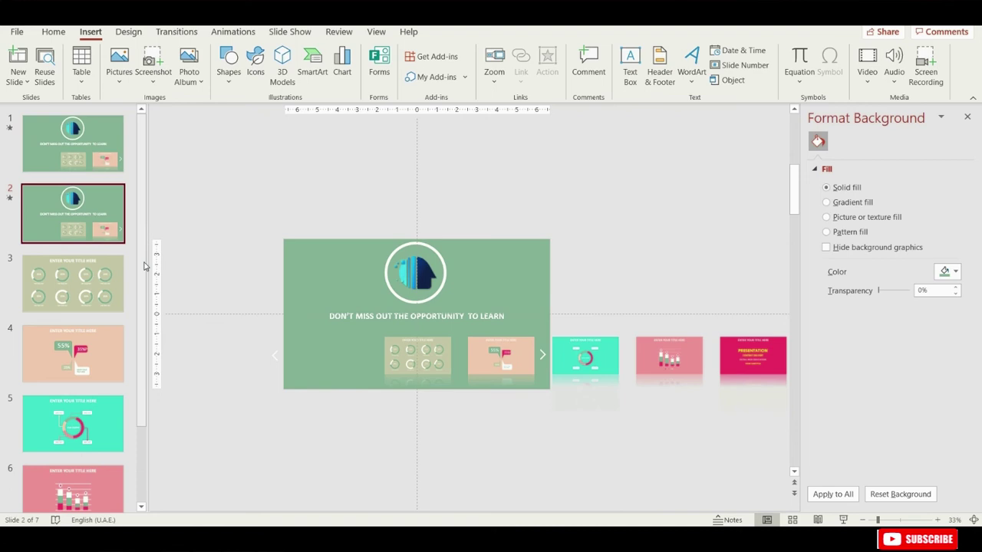
click(491, 331)
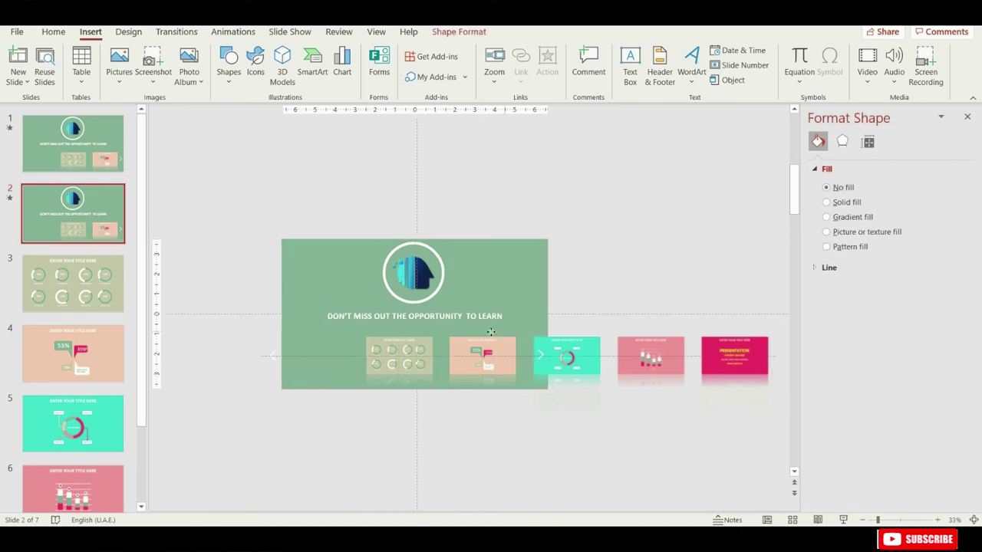
drag(491, 331, 436, 340)
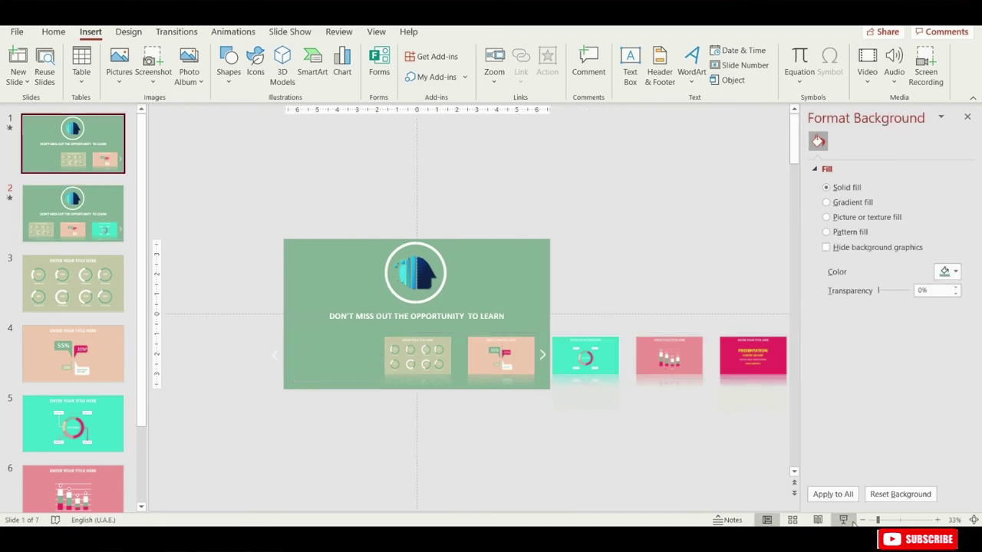
Step: Preview the carousel in the slide show from slide 1 and move slide 2's left arrow onto the slide, beside the first zoom
click(842, 519)
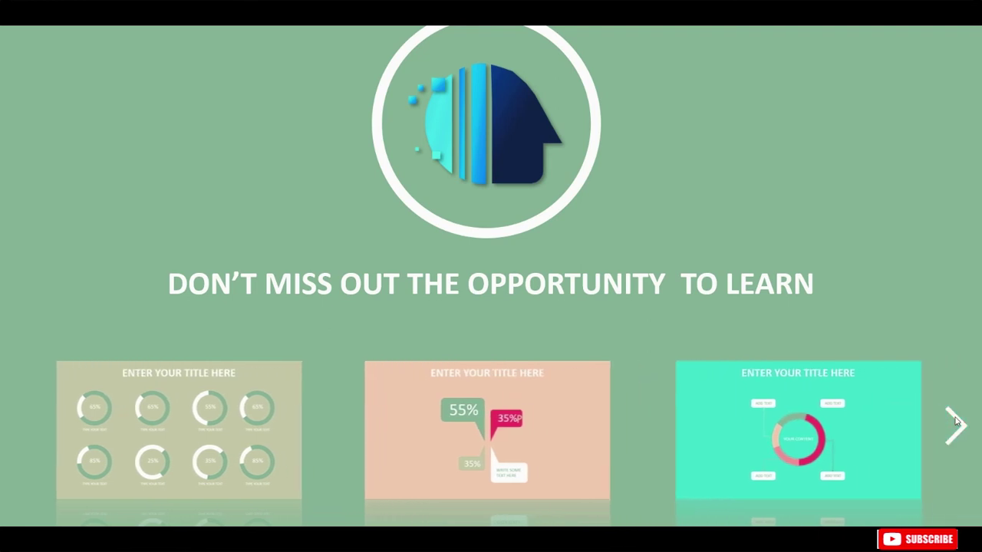
key(Escape)
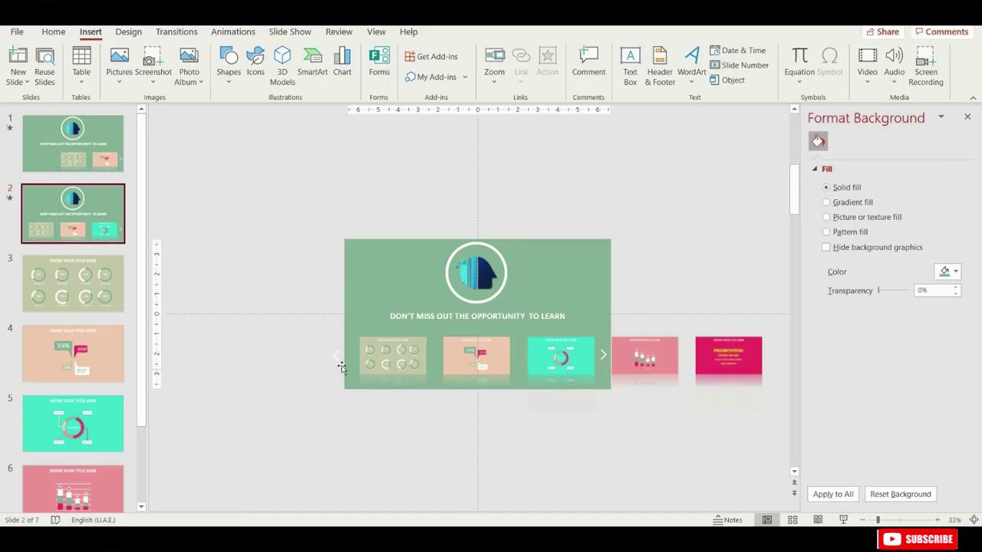
click(337, 359)
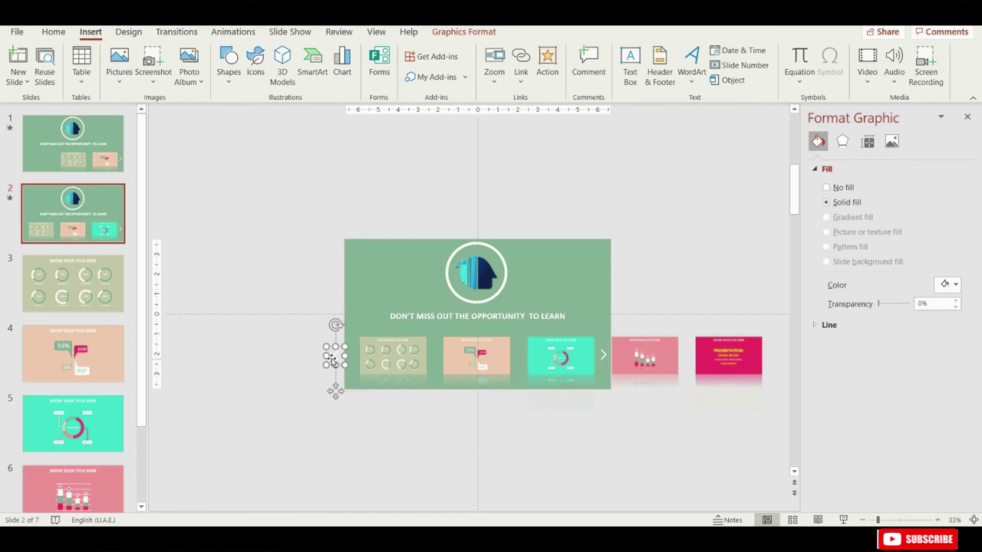
drag(327, 355, 343, 351)
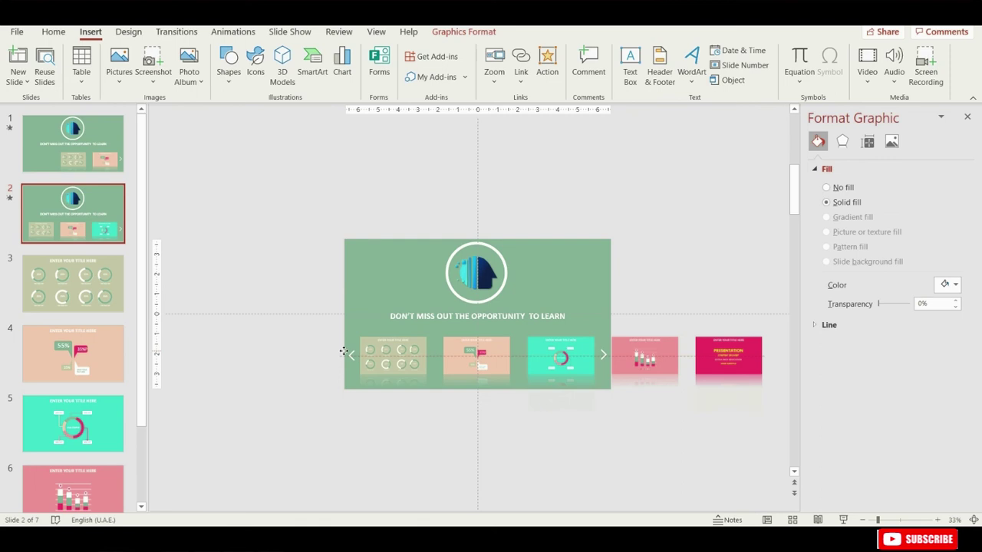
Step: Duplicate slide 2 and shift the zoom group left by one zoom on the copy, placing the middle three zooms between the arrows
right_click(86, 217)
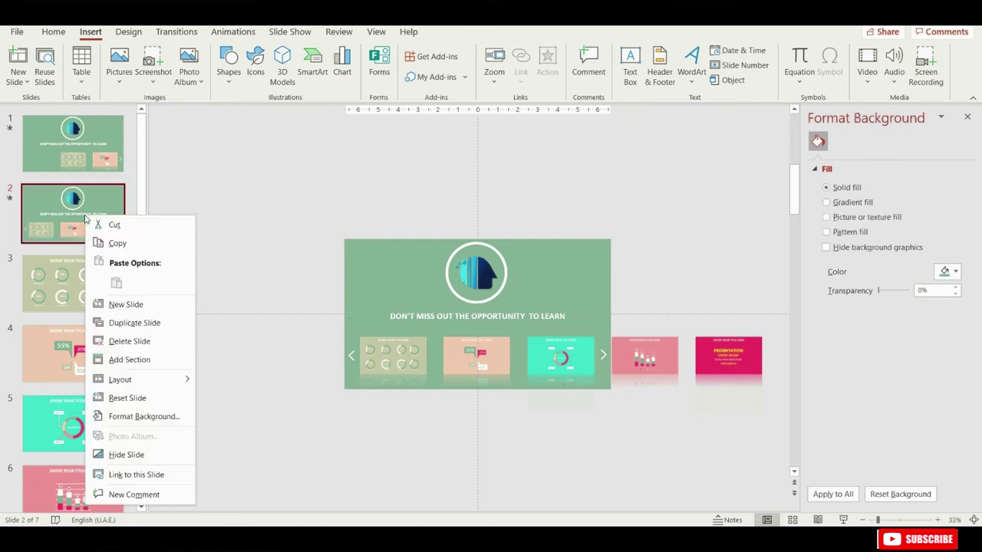
click(135, 323)
click(537, 362)
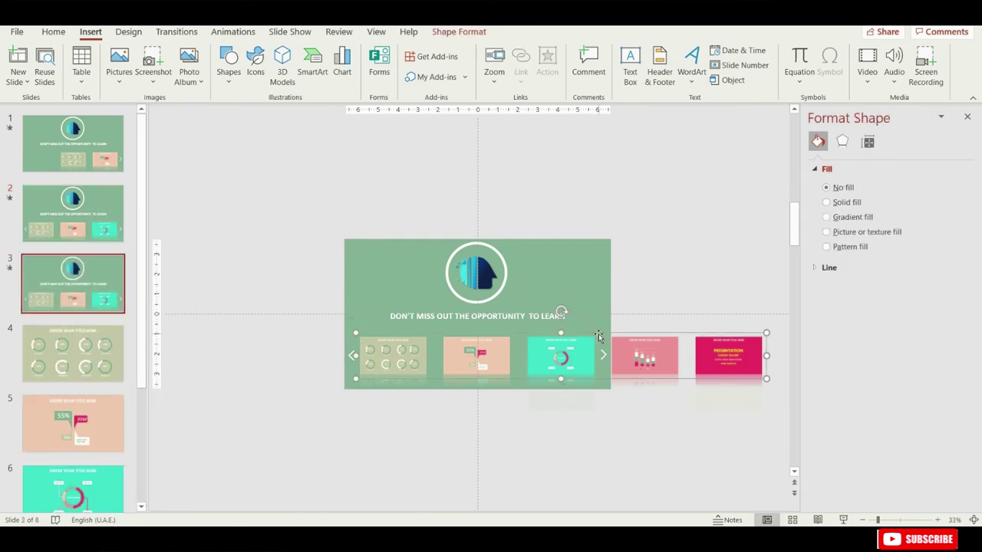
drag(599, 336, 515, 336)
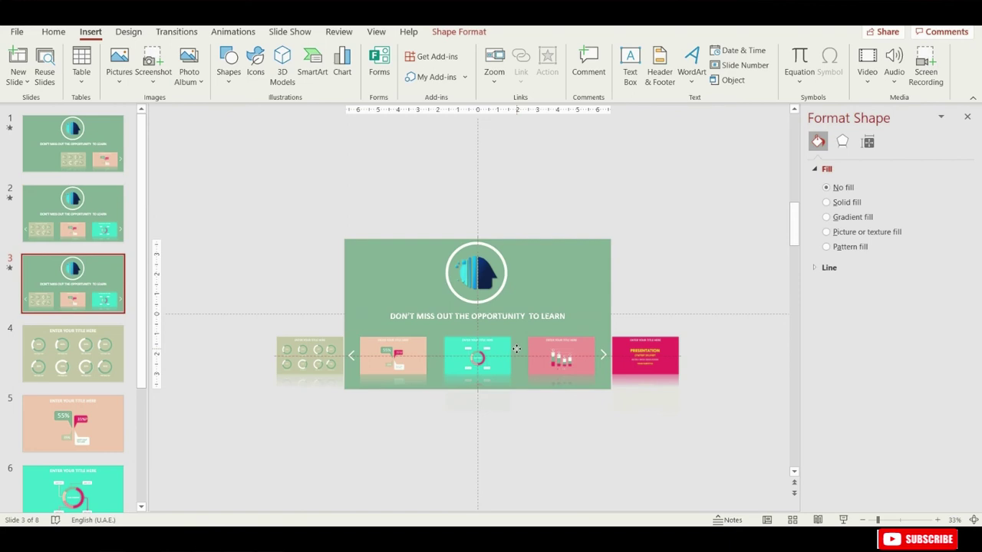
Step: Duplicate slide 3 and shift the zoom group left by one zoom on the copy, placing the last three zooms between the arrows
right_click(40, 299)
click(115, 345)
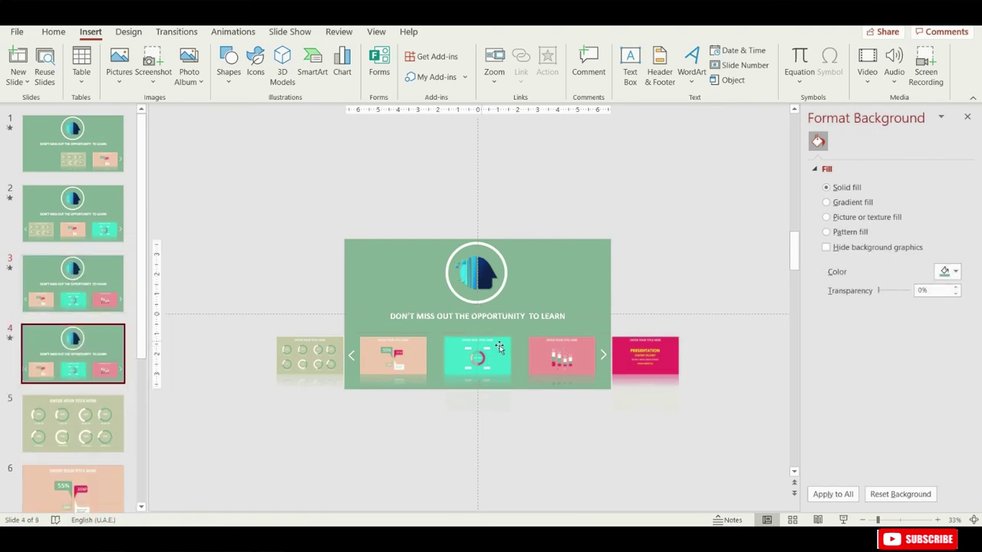
click(552, 354)
drag(566, 335, 480, 340)
Step: Duplicate slide 4 and shift the zoom group left by one zoom on the copy, leaving only the last two zooms on the slide
right_click(41, 374)
click(100, 191)
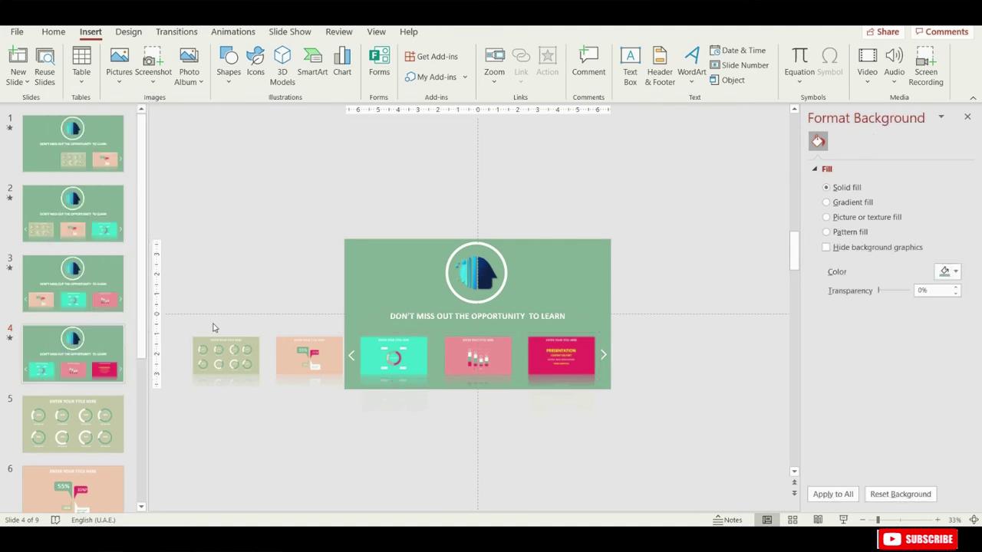
click(534, 353)
drag(537, 337, 445, 340)
Step: Preview the carousel in the slide show from slide 1, testing both arrows and the first zoom, and return to editing
click(73, 144)
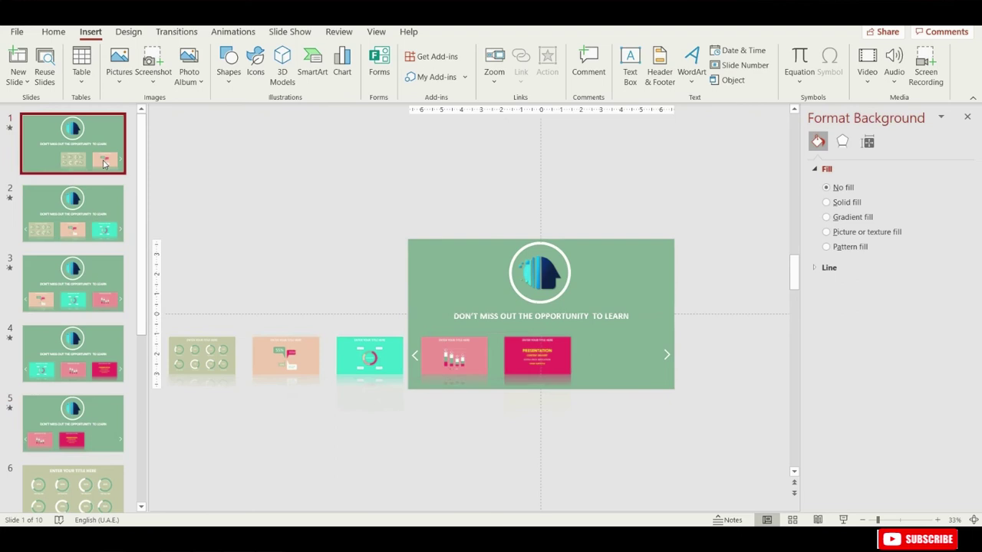
click(843, 520)
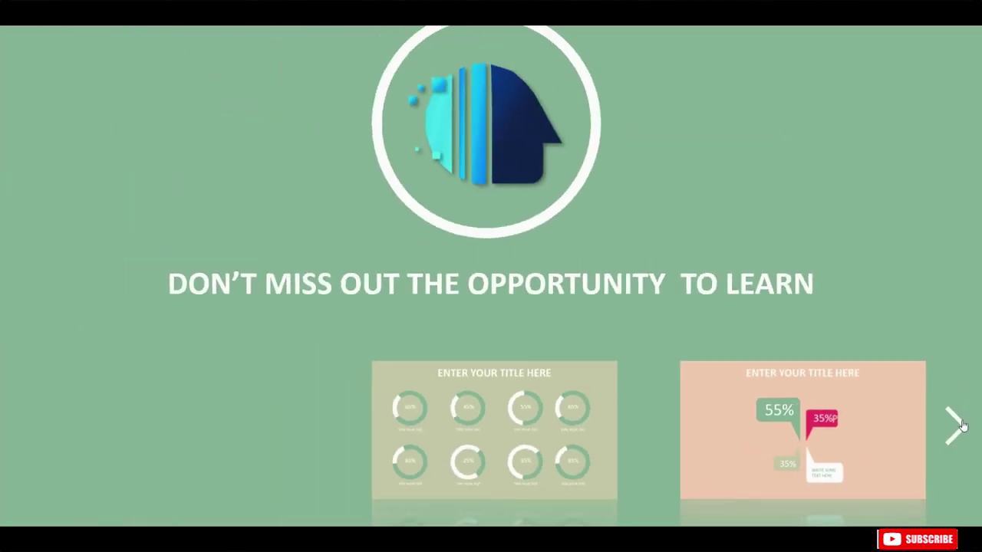
click(963, 425)
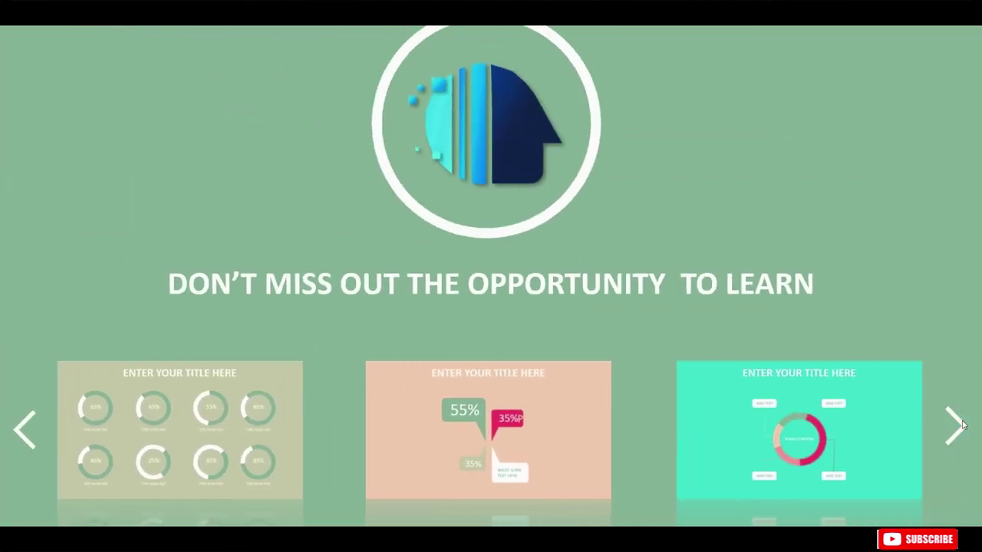
click(963, 426)
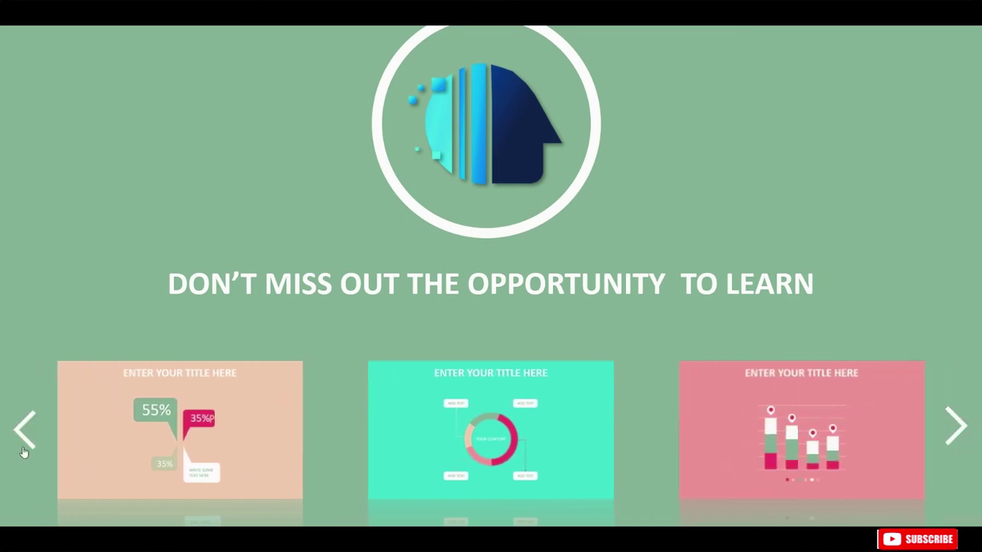
click(24, 452)
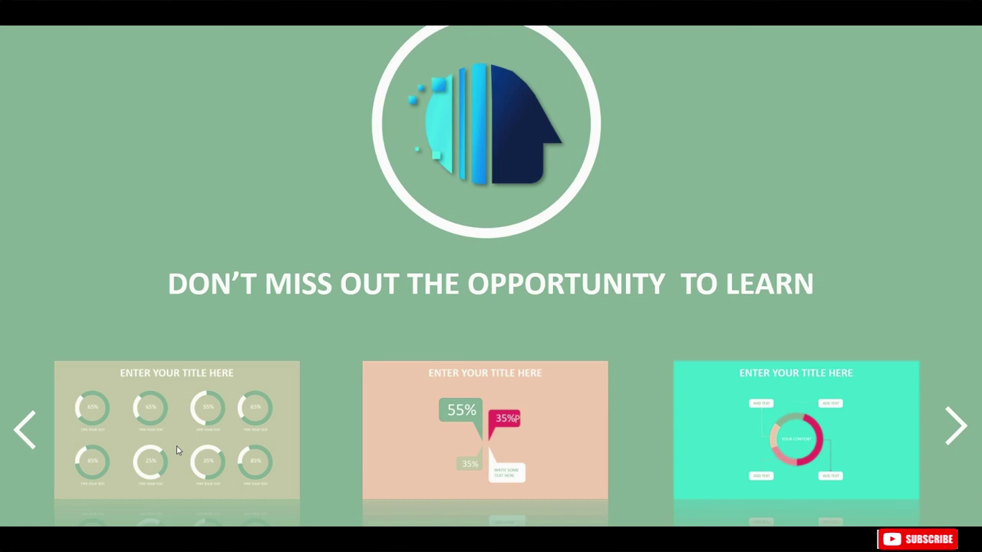
click(177, 451)
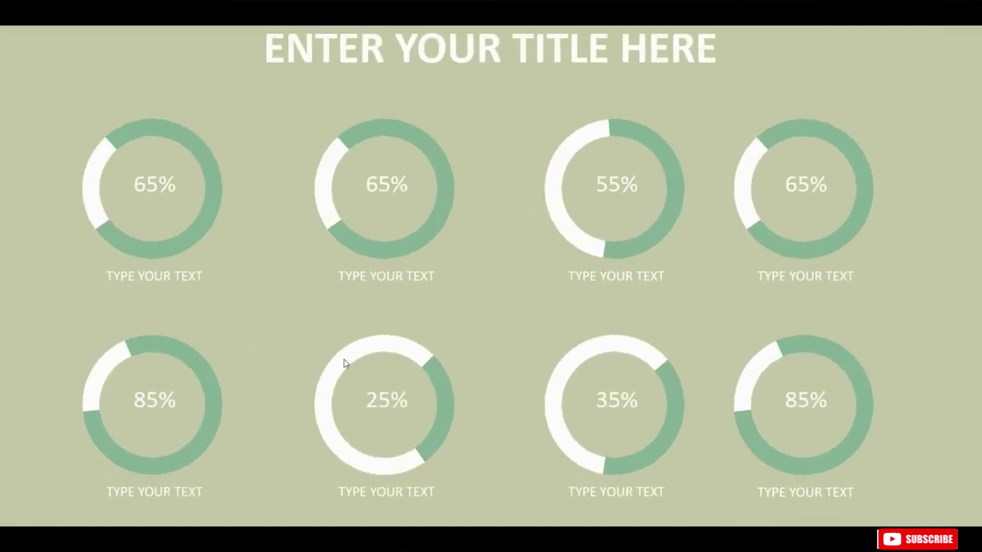
click(344, 363)
click(962, 437)
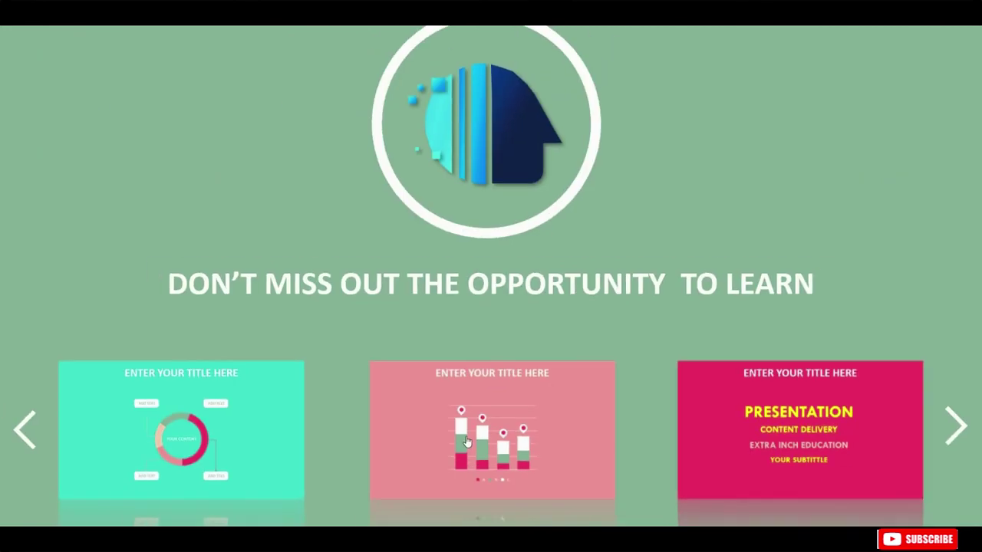
key(Escape)
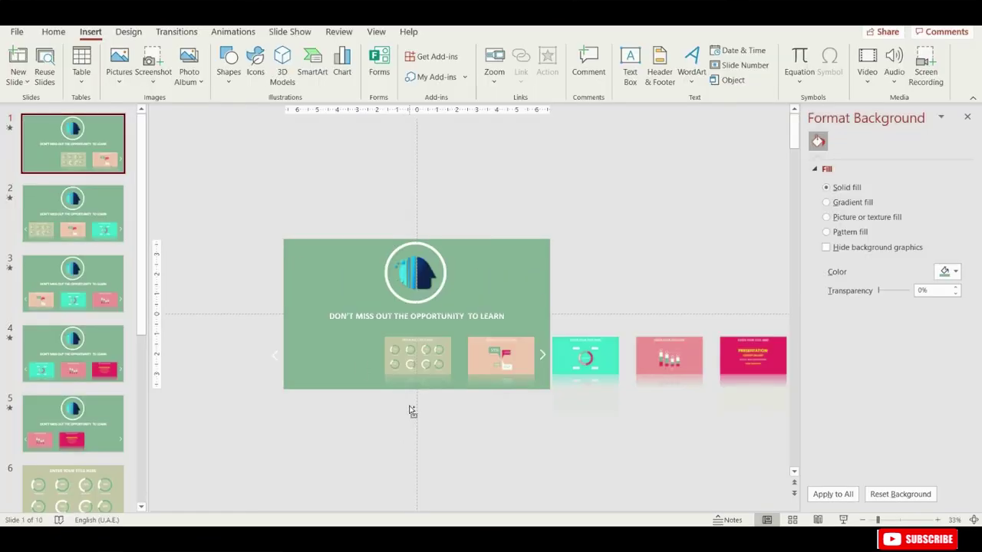
Step: Draw a 0.2" circle on slide 1 in the empty area before the first zoom and set it to No fill
scroll(410, 411, up, 3)
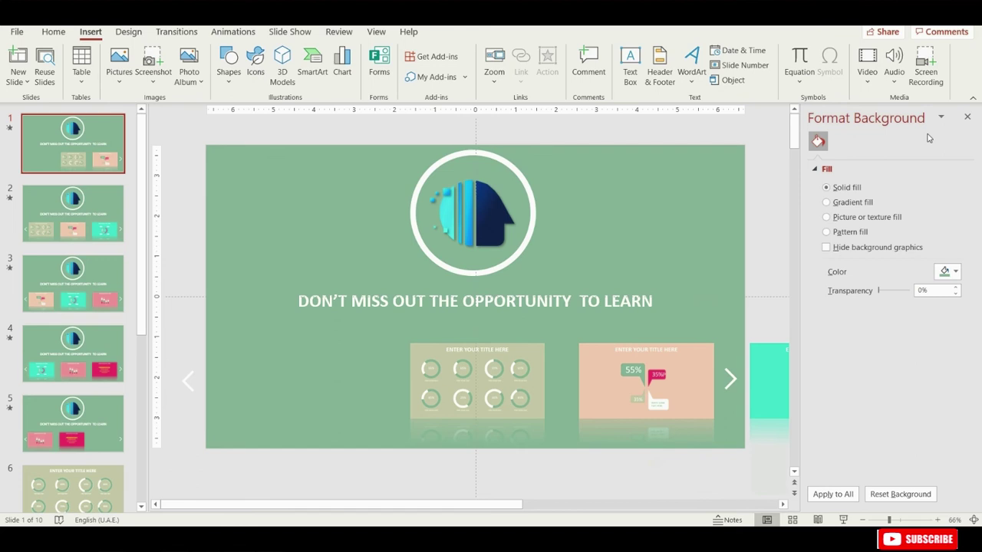
click(968, 117)
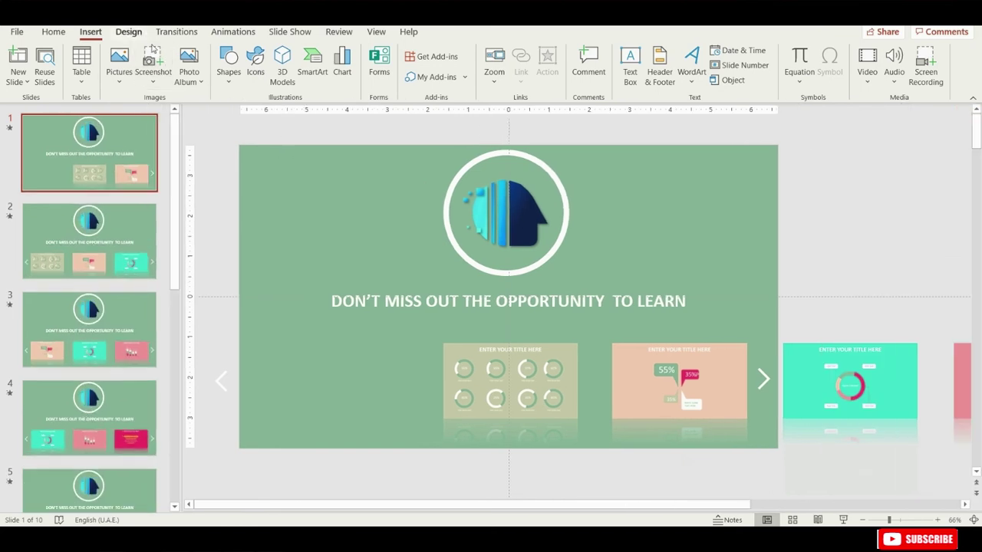
click(229, 61)
click(260, 116)
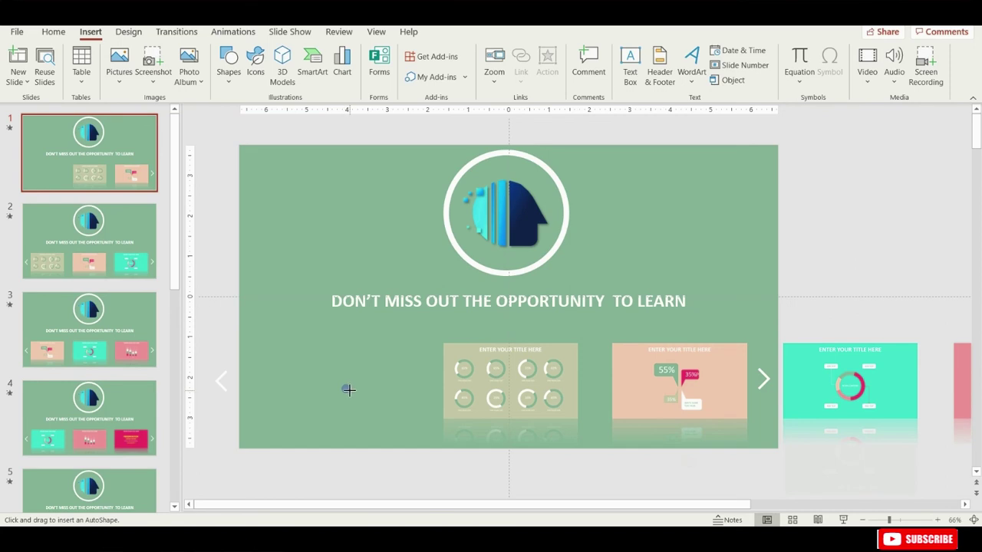
click(346, 390)
right_click(346, 389)
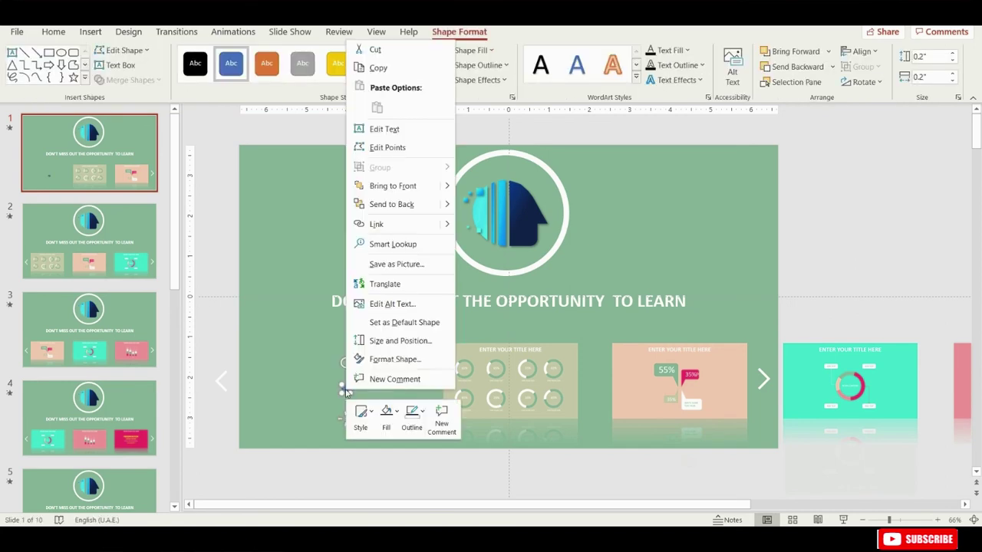
click(394, 357)
click(955, 450)
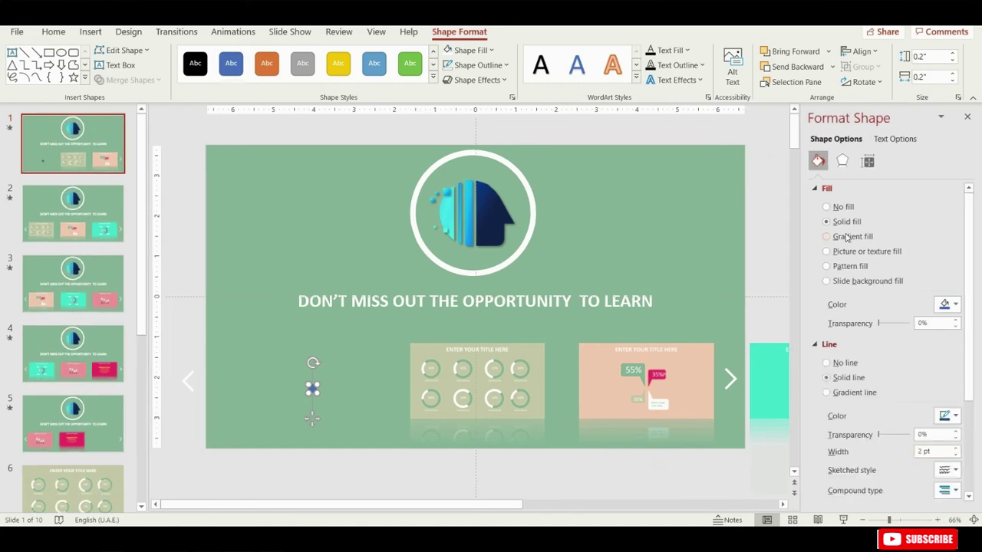
click(843, 207)
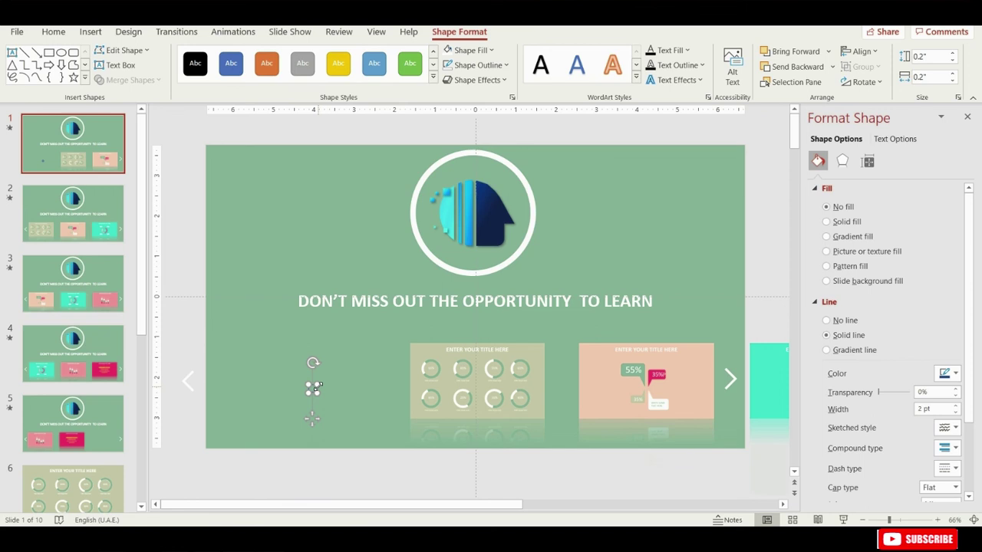
Step: Move the circle onto the reflection below the first zoom and make its outline white
scroll(313, 418, up, 3)
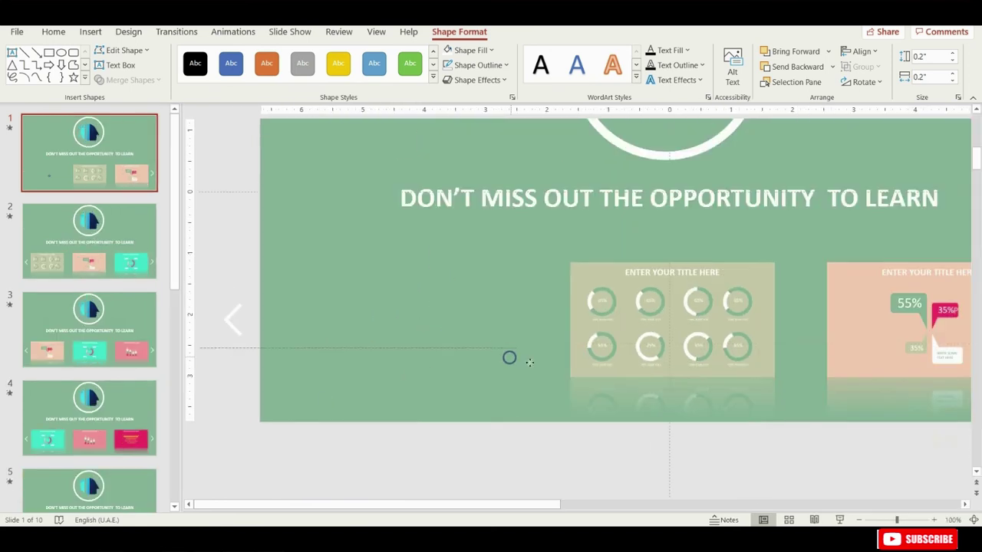
drag(626, 398, 663, 396)
drag(657, 396, 657, 395)
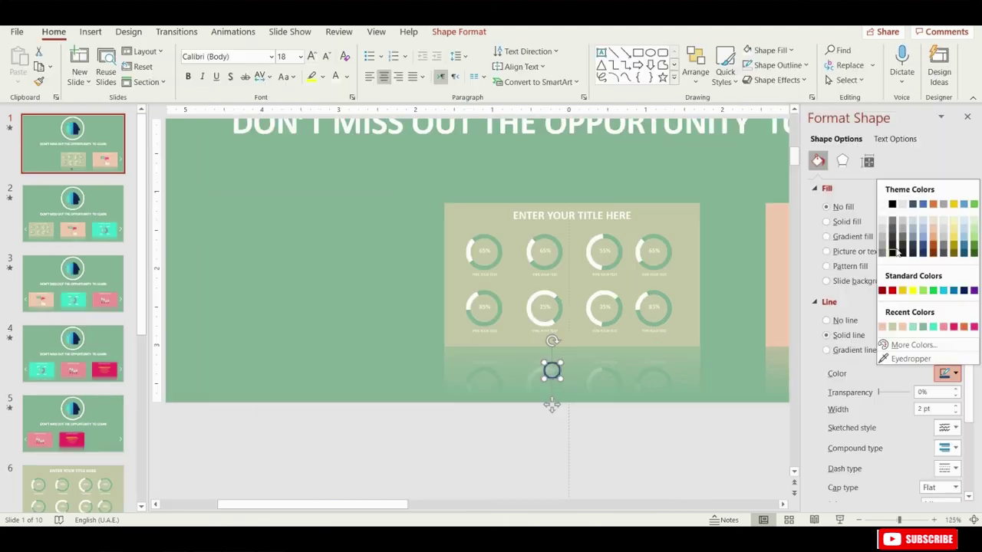
click(882, 207)
key(Escape)
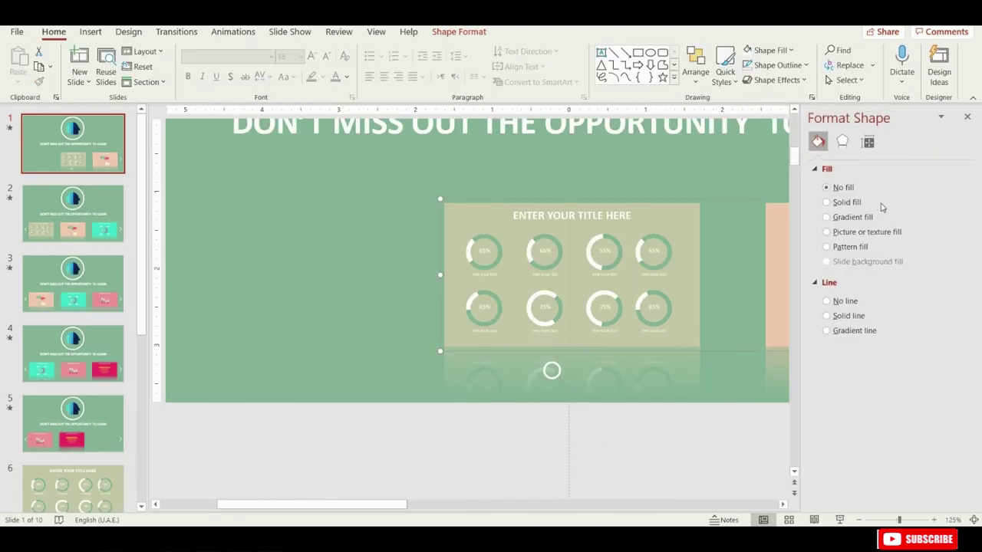
Step: Copy the white ring a short distance to its right and give the copy a solid white fill
click(552, 373)
drag(552, 373, 589, 370)
click(859, 222)
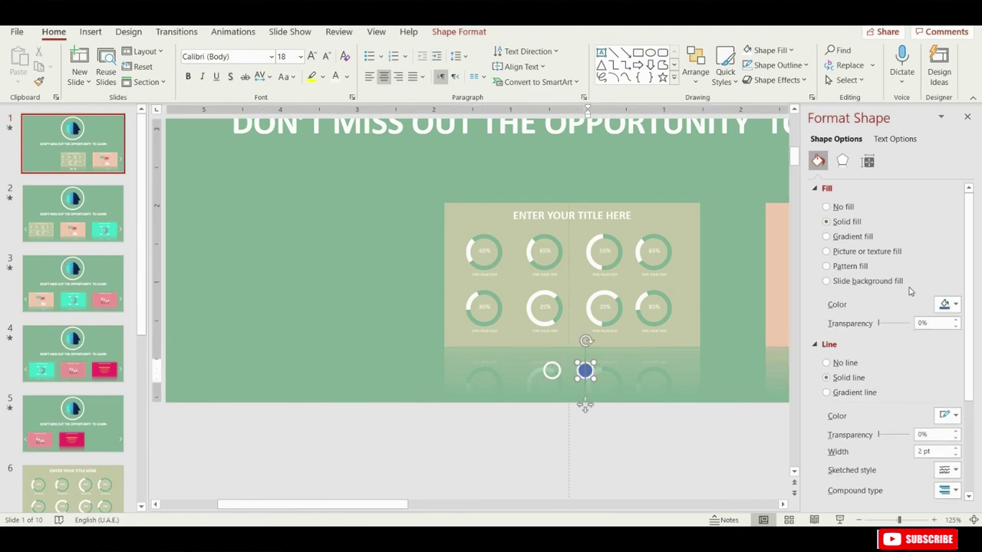
click(949, 304)
click(889, 340)
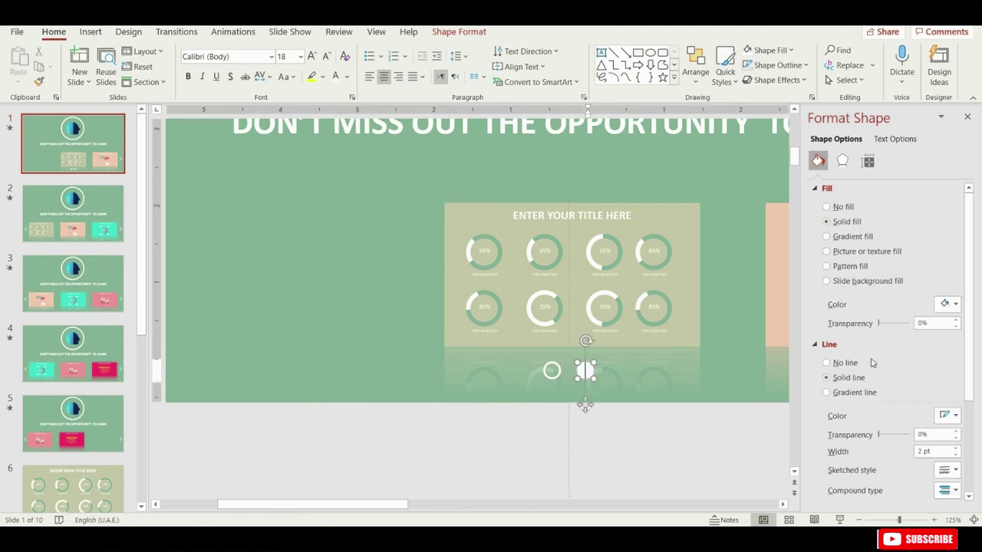
click(638, 442)
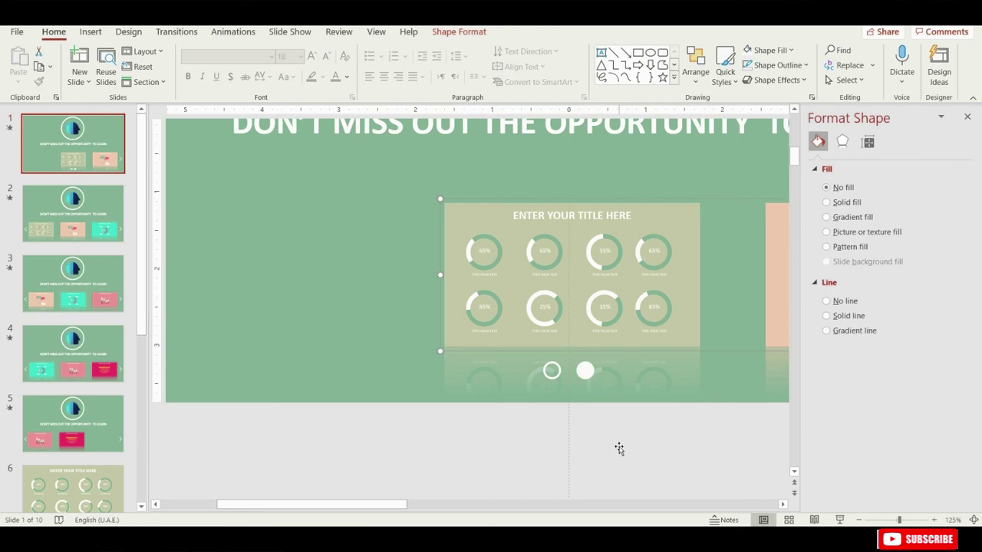
click(968, 118)
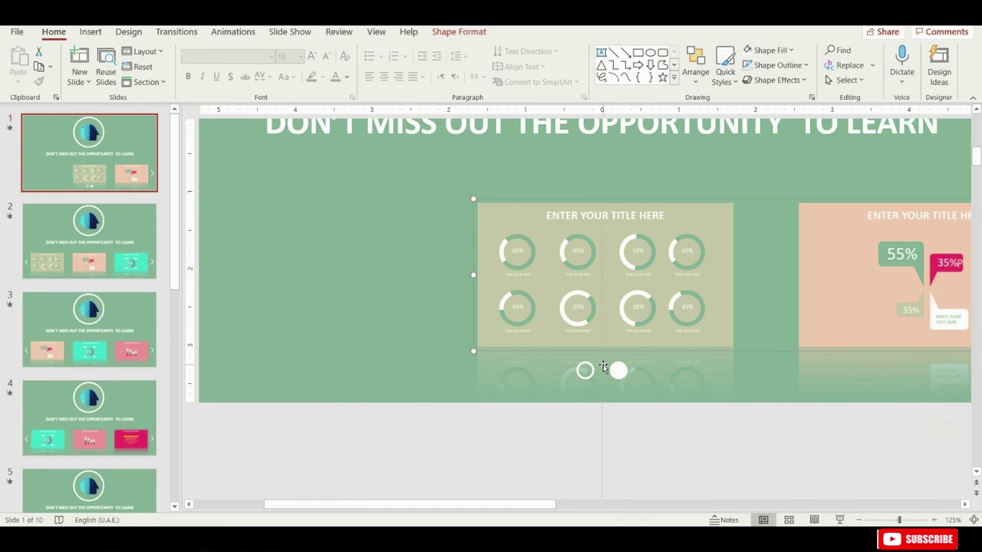
Step: Give the filled white circle a click action that hyperlinks to Slide 5
click(619, 371)
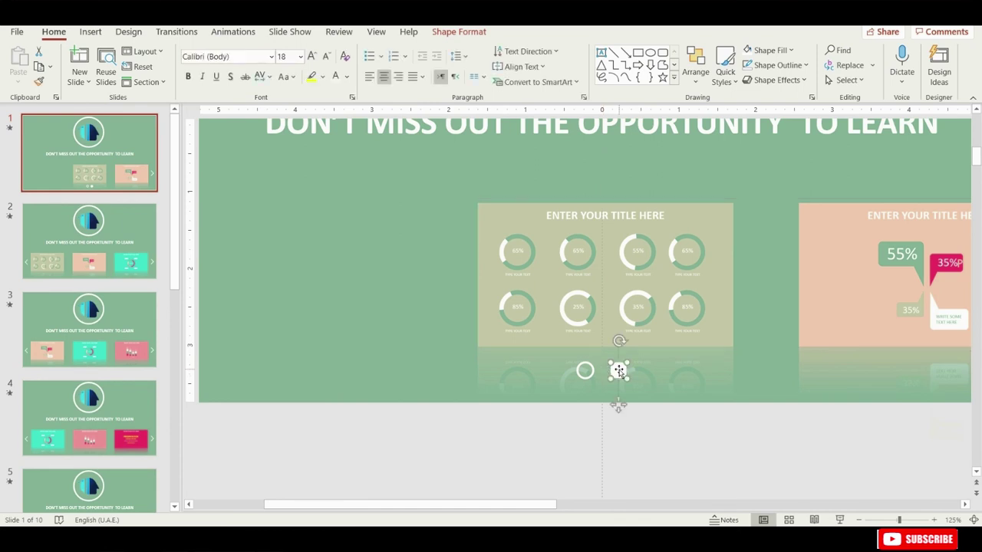
click(91, 32)
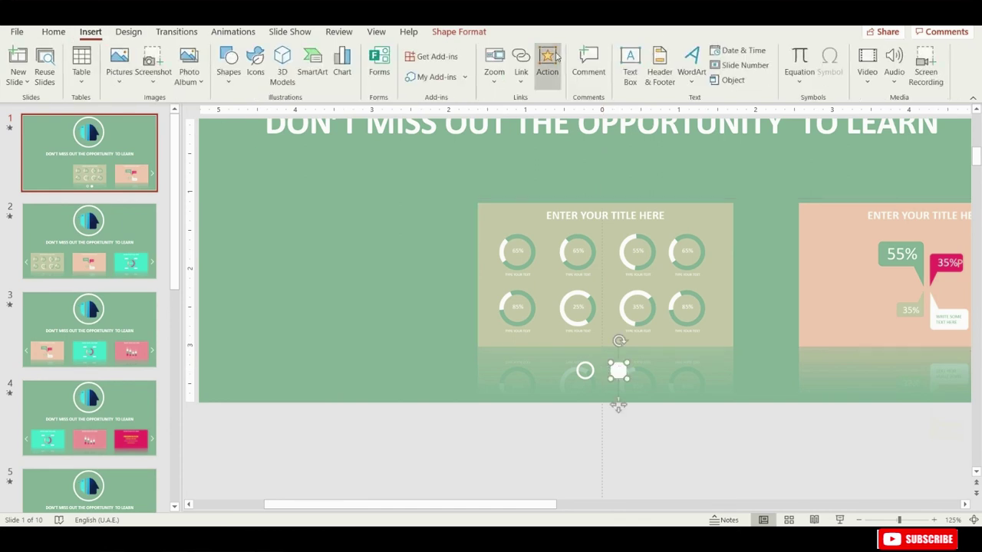
click(547, 71)
click(435, 214)
click(491, 225)
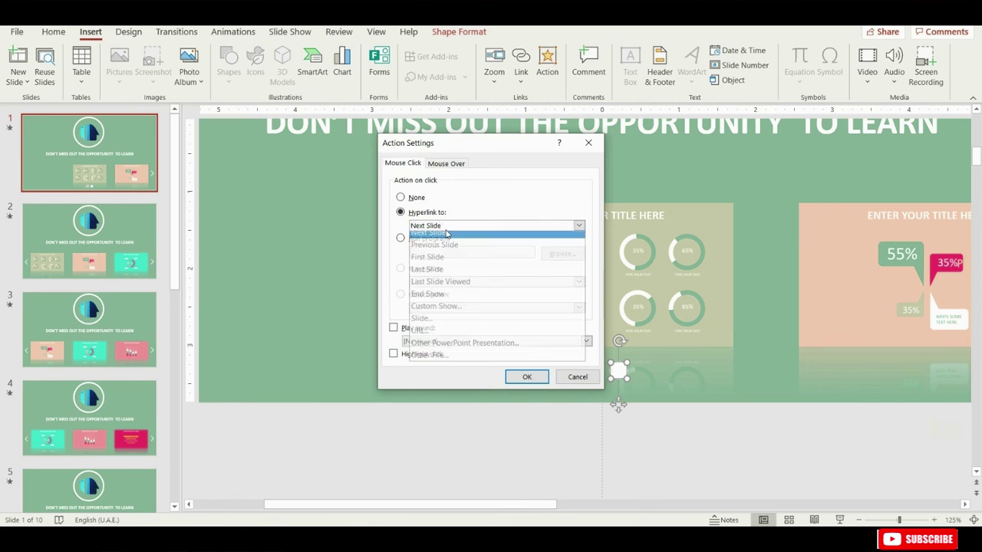
click(440, 326)
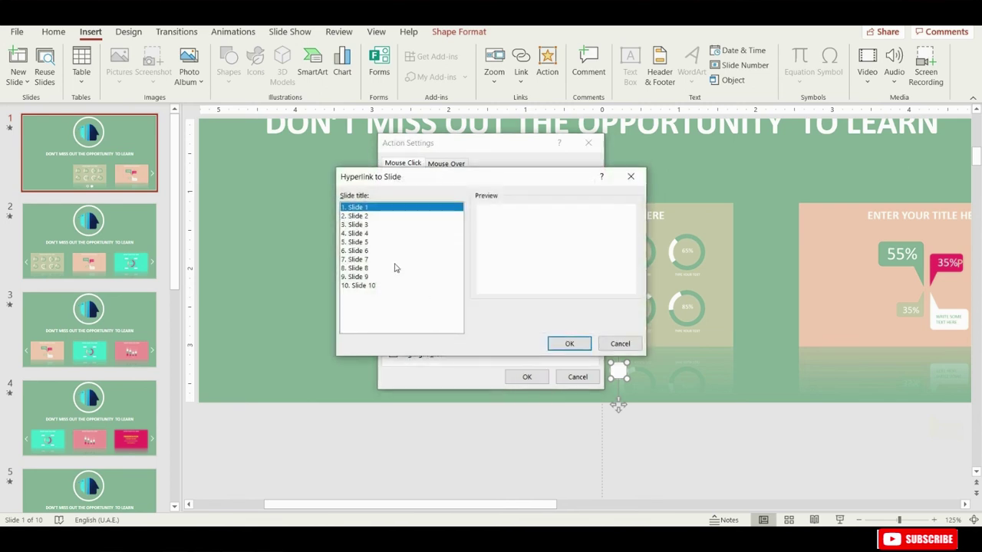
click(365, 243)
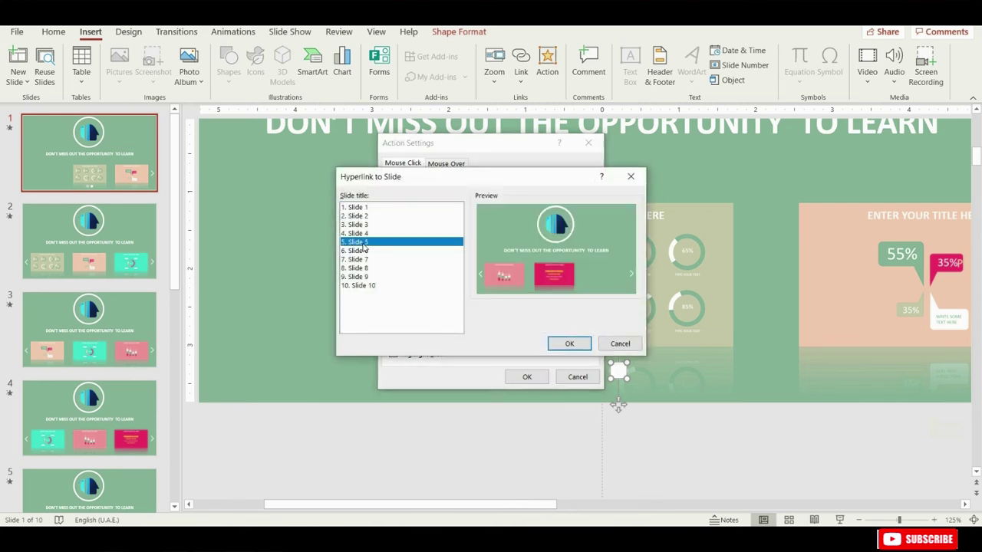
click(568, 345)
click(527, 376)
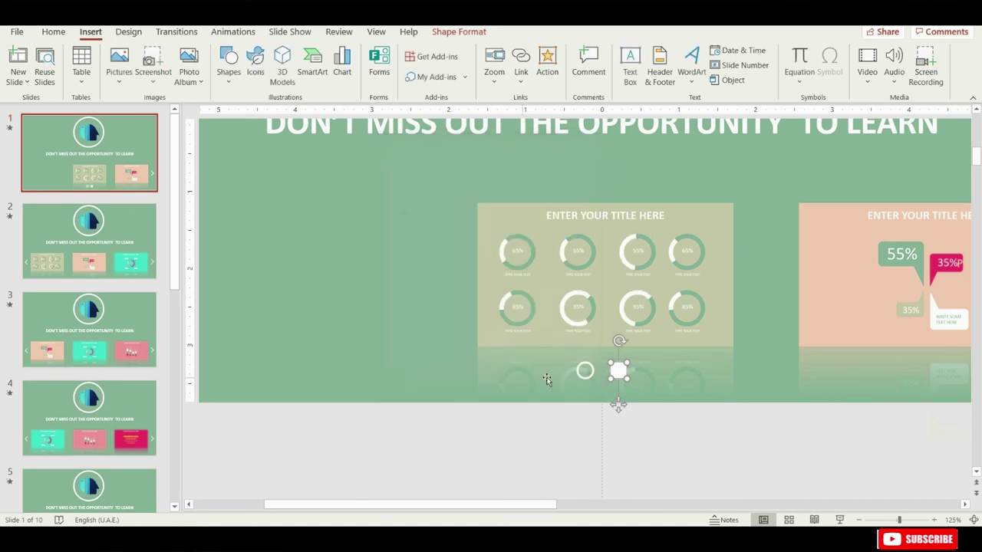
Step: Give the unfilled white ring a click action that hyperlinks to First Slide
click(583, 374)
click(577, 373)
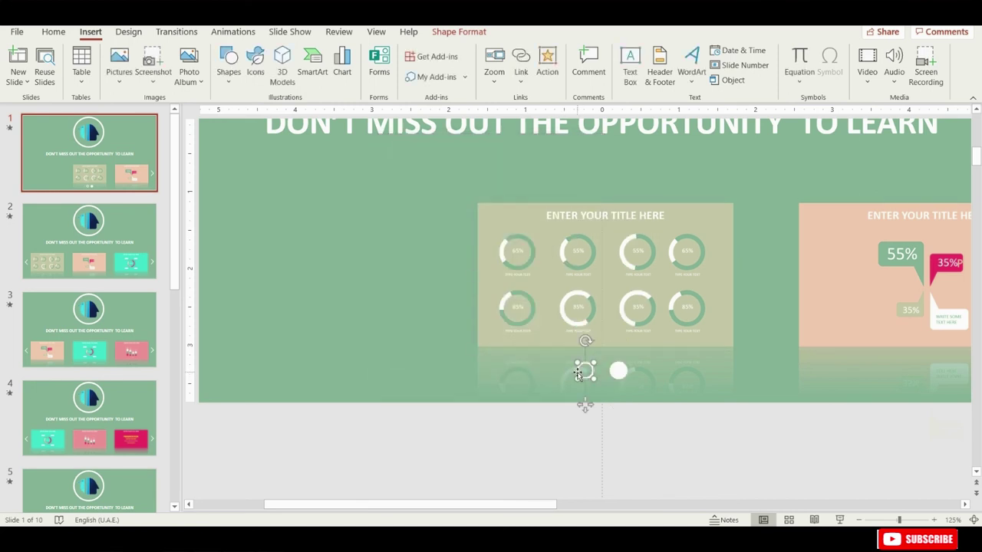
click(546, 68)
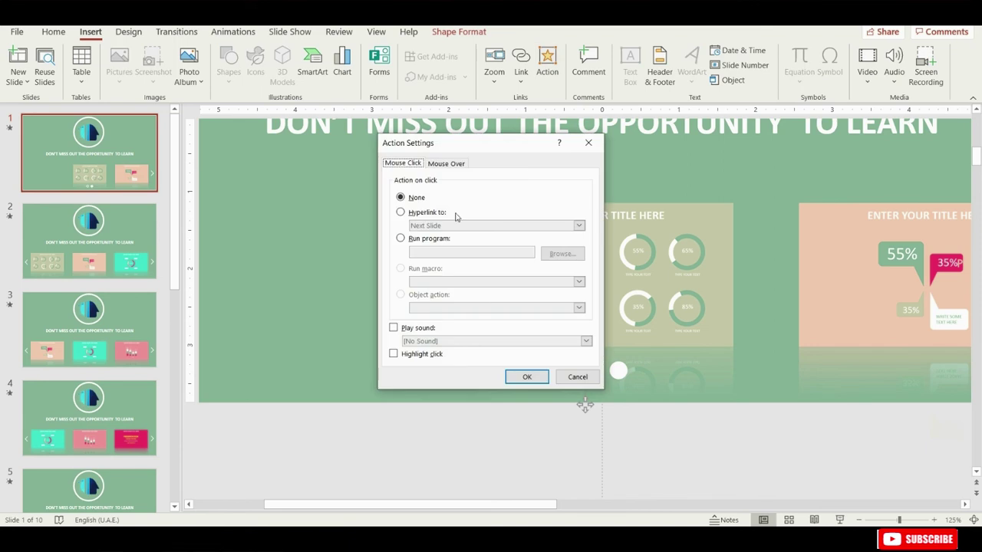
click(420, 213)
click(433, 226)
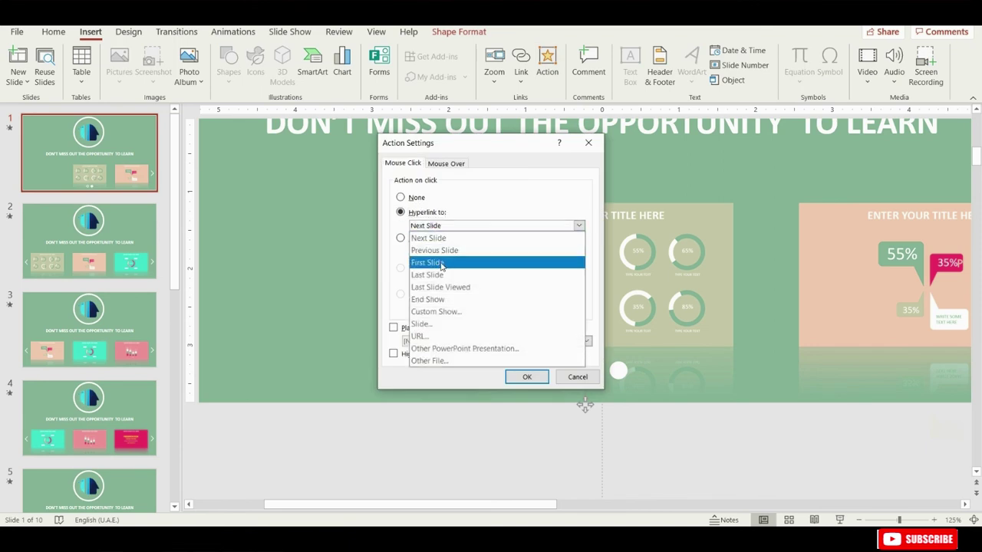
click(441, 264)
click(527, 377)
key(Escape)
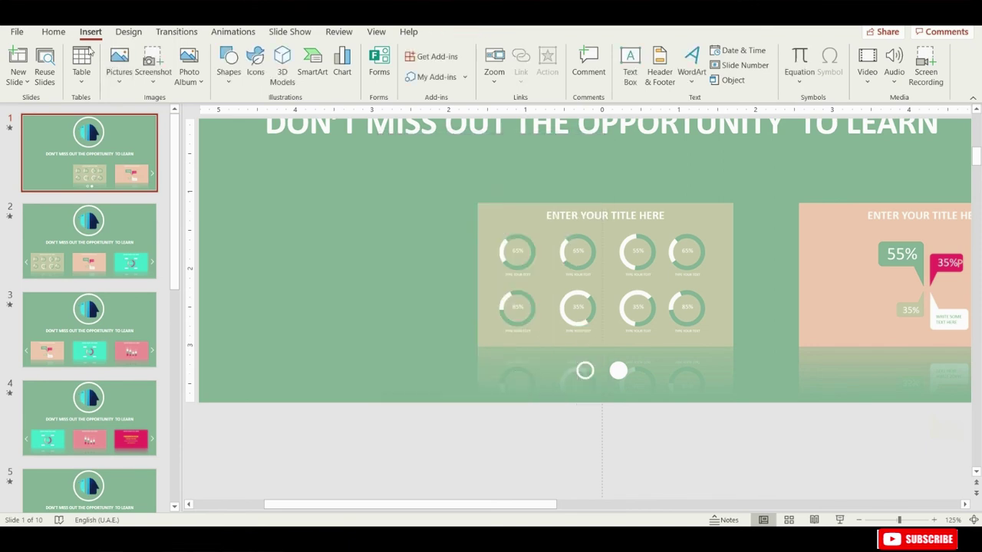
Step: Open the Selection Pane and rename the filled white circle on slide 1 as !!Finish
click(60, 37)
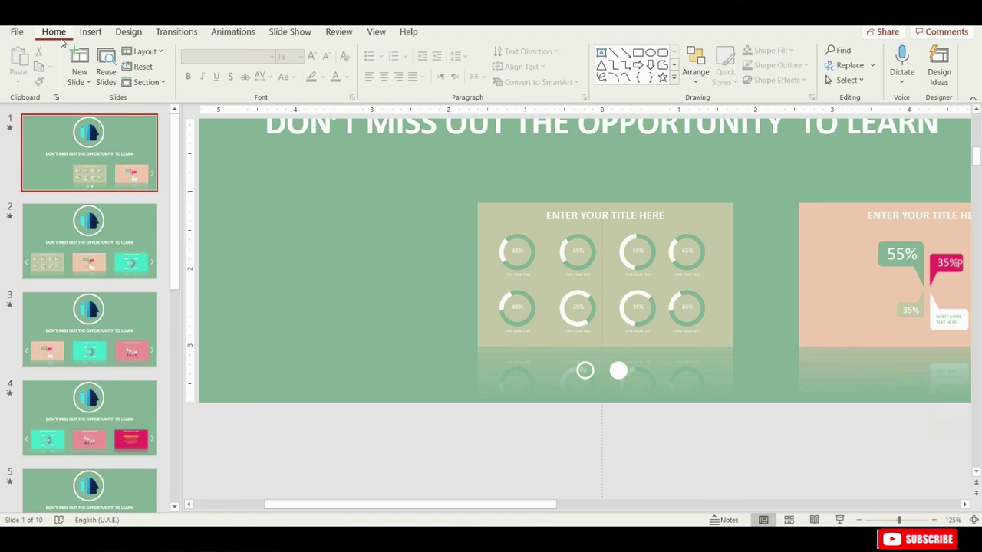
click(694, 66)
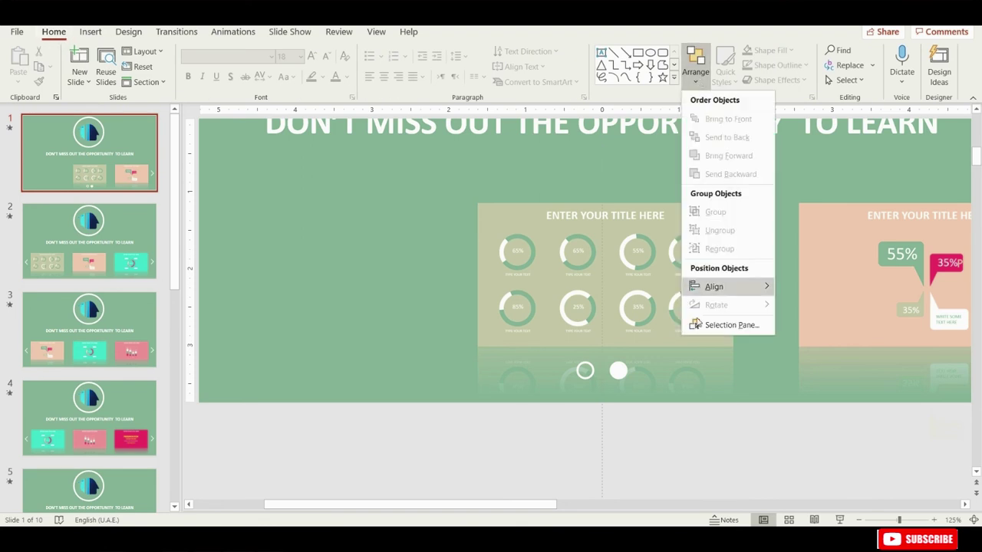
click(730, 325)
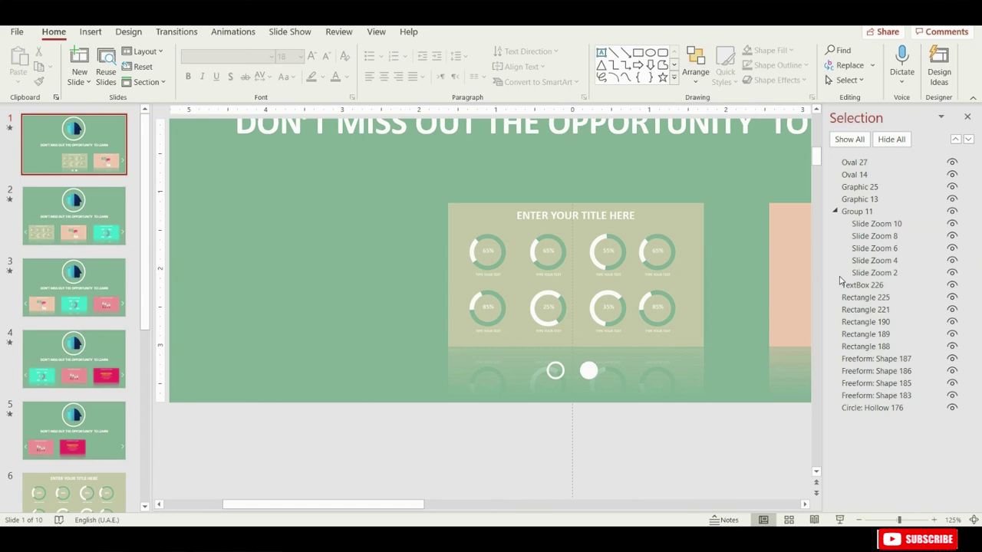
click(587, 372)
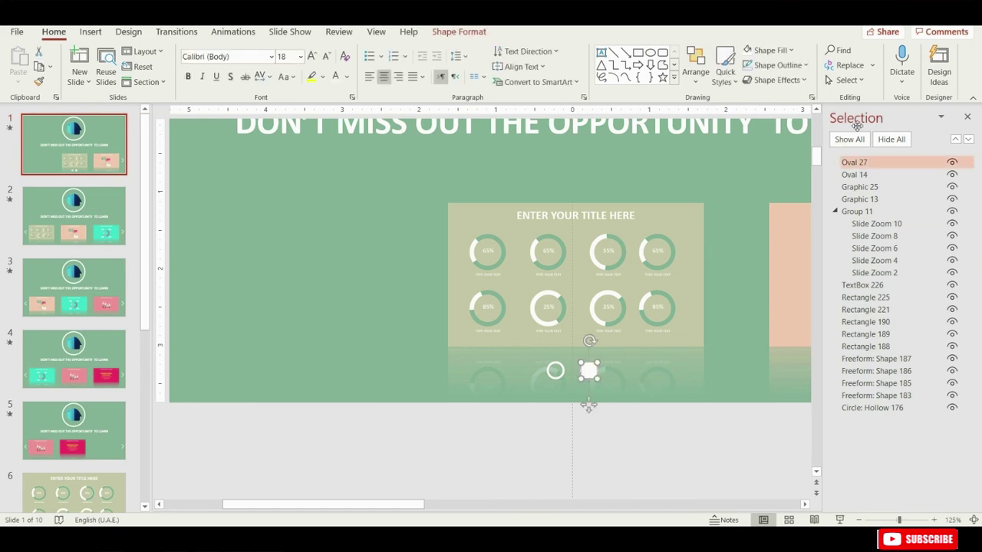
click(878, 163)
drag(865, 164, 836, 170)
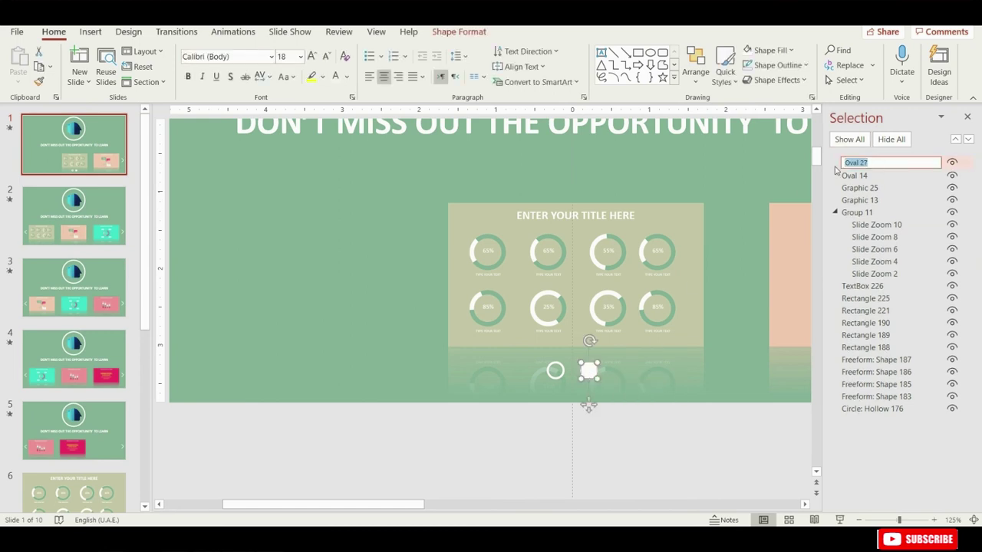
text(!!!Finish)
Step: Rename the unfilled white ring on slide 1 as !!First in the Selection Pane
click(562, 372)
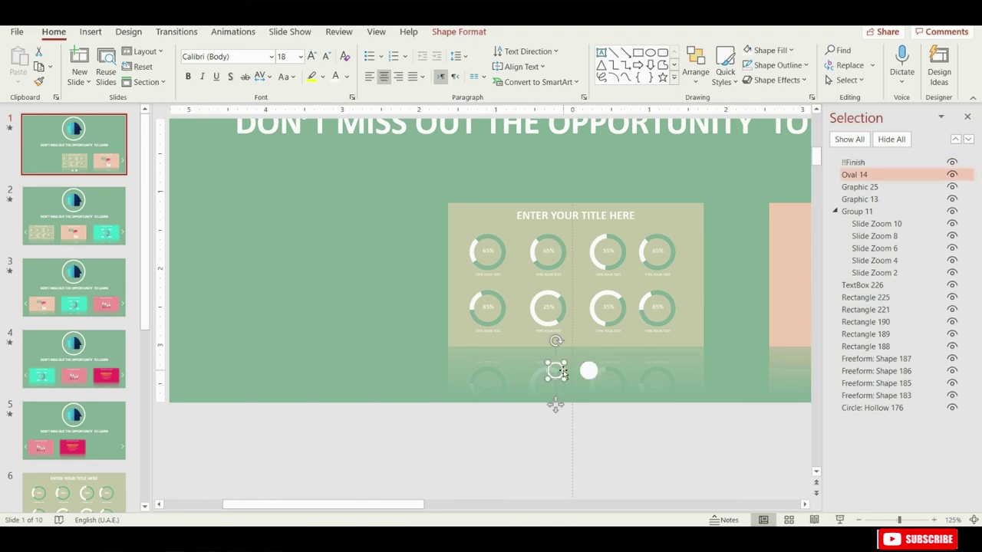
click(886, 176)
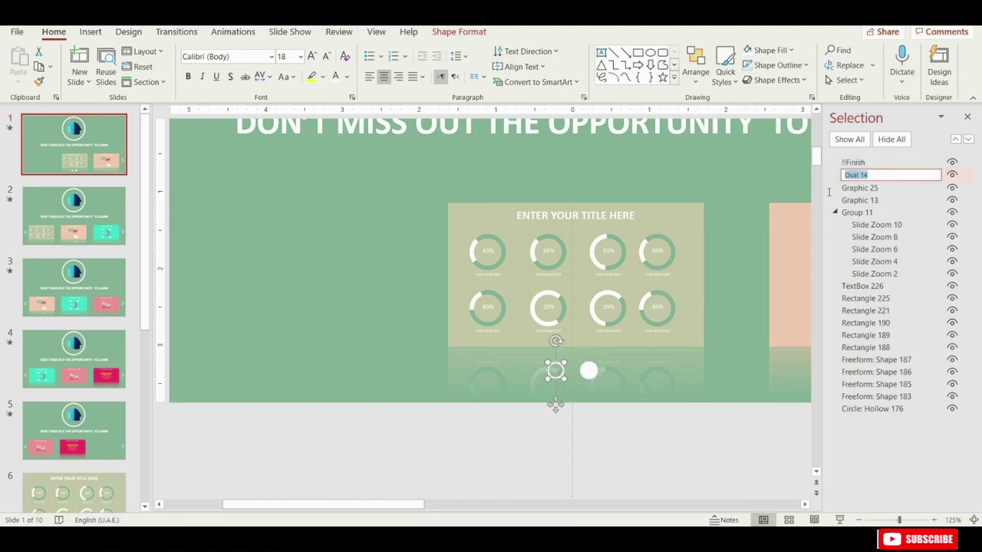
text(!!First)
key(Return)
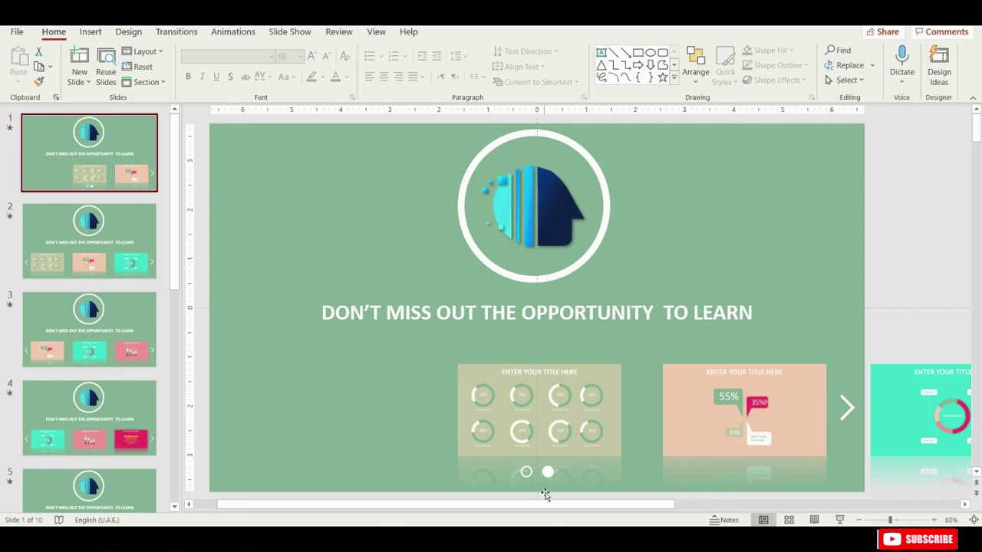
Step: Copy the ring and the filled circle together from slide 1 and paste them onto slides 2, 3, 4 and 5
click(549, 471)
shift+click(526, 473)
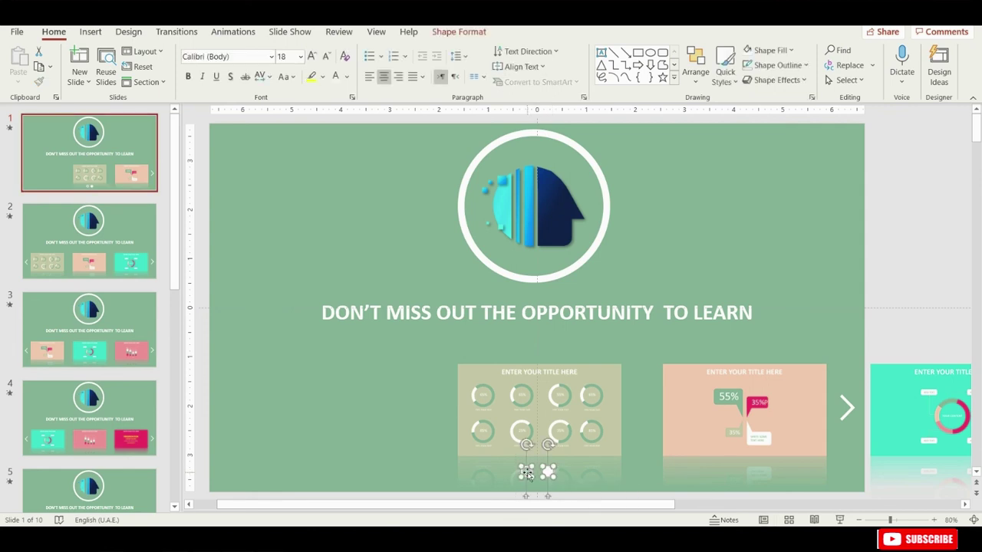
right_click(549, 474)
key(Escape)
click(151, 221)
click(115, 329)
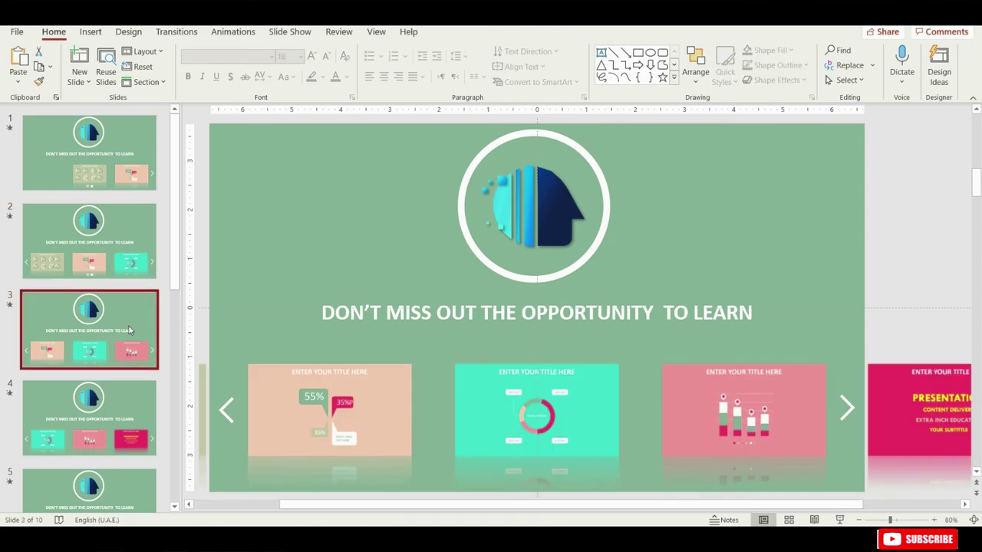
click(103, 426)
click(119, 483)
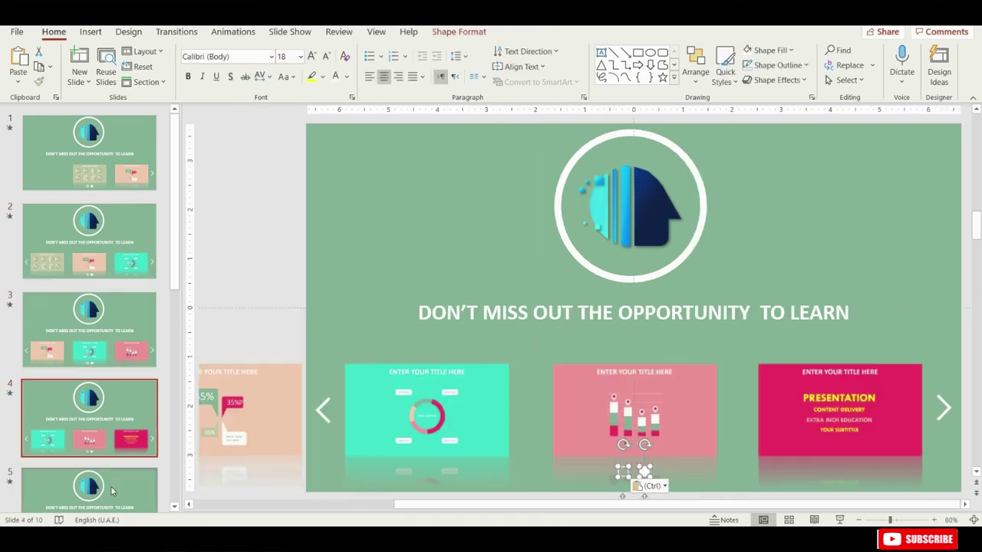
key(ctrl+v)
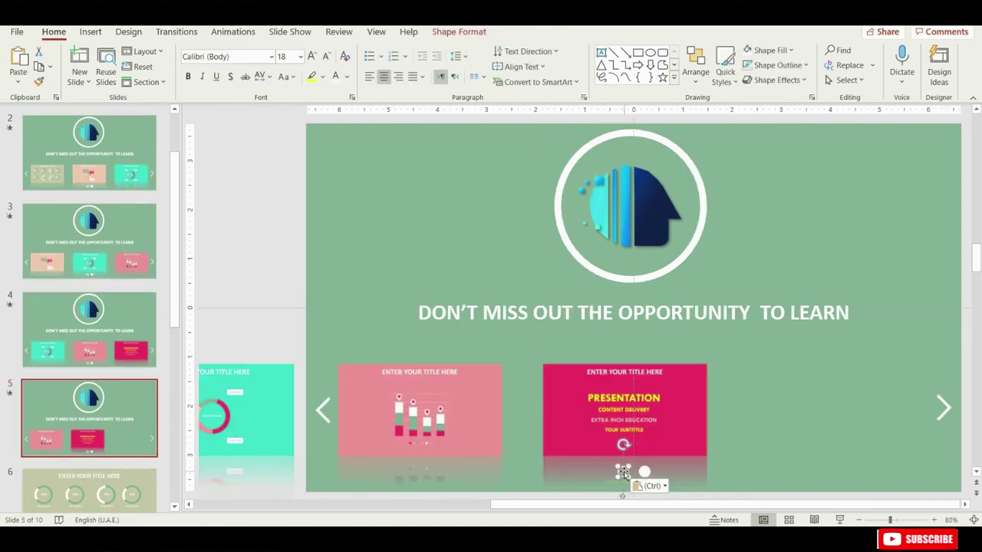
Step: On slide 5, give the unfilled ring a solid white fill and set the other circle to no fill
right_click(623, 471)
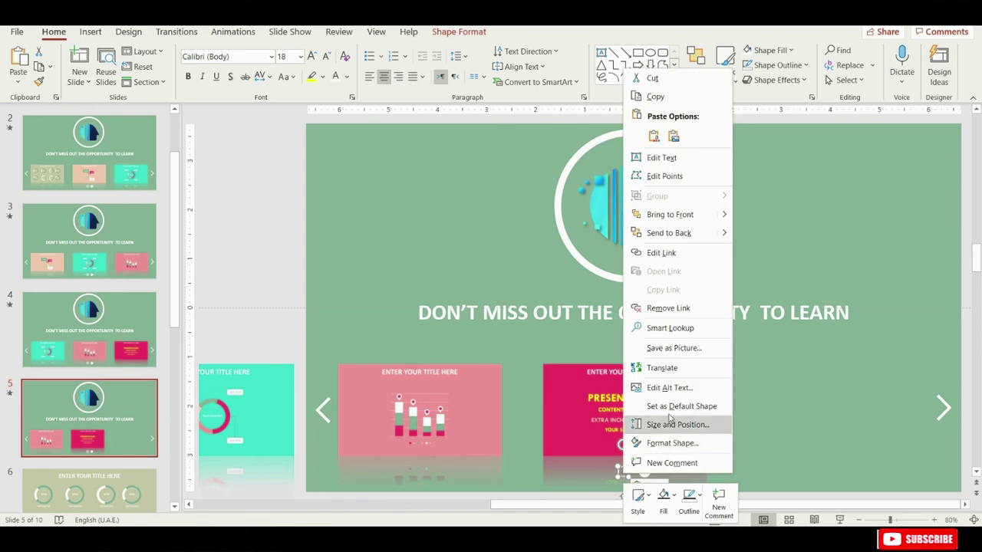
click(675, 443)
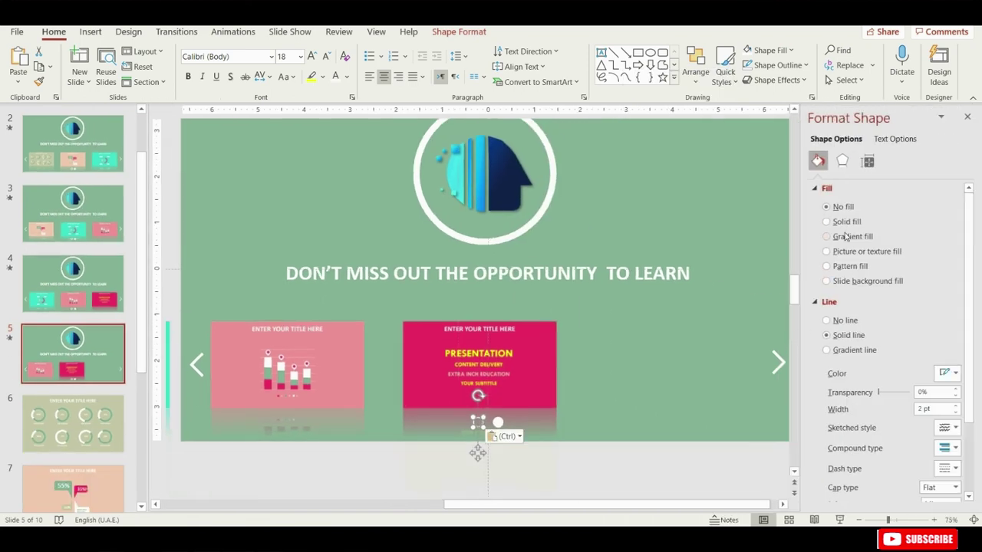
click(847, 221)
click(948, 304)
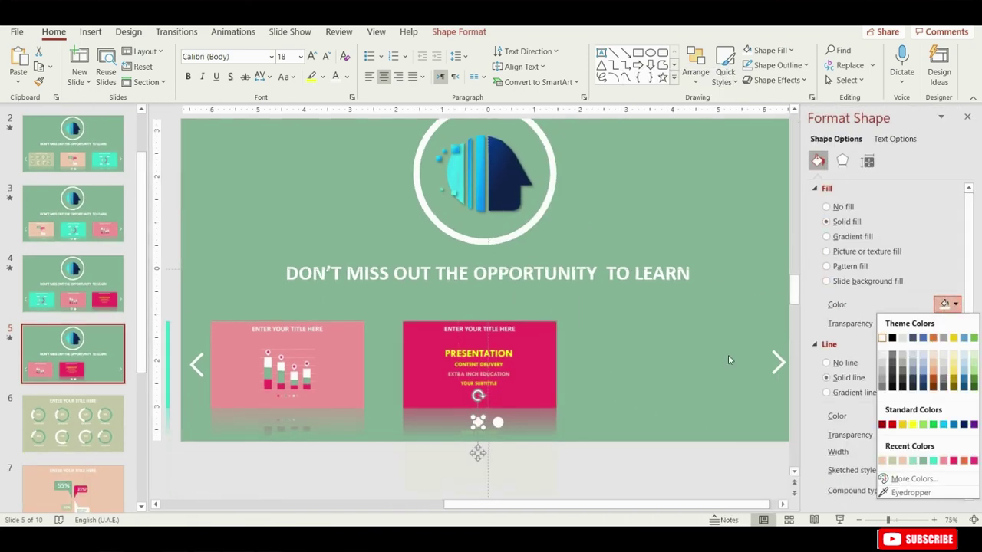
click(496, 421)
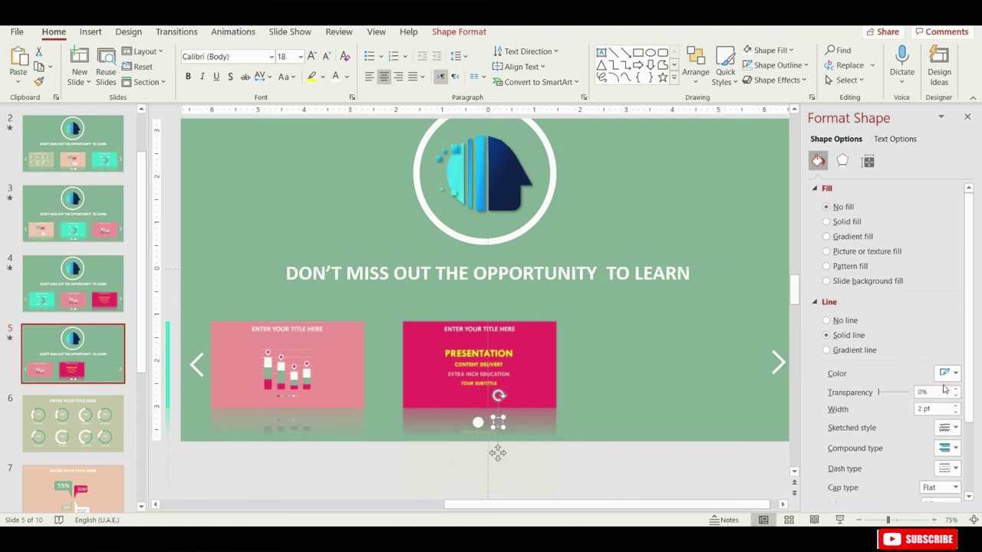
click(597, 479)
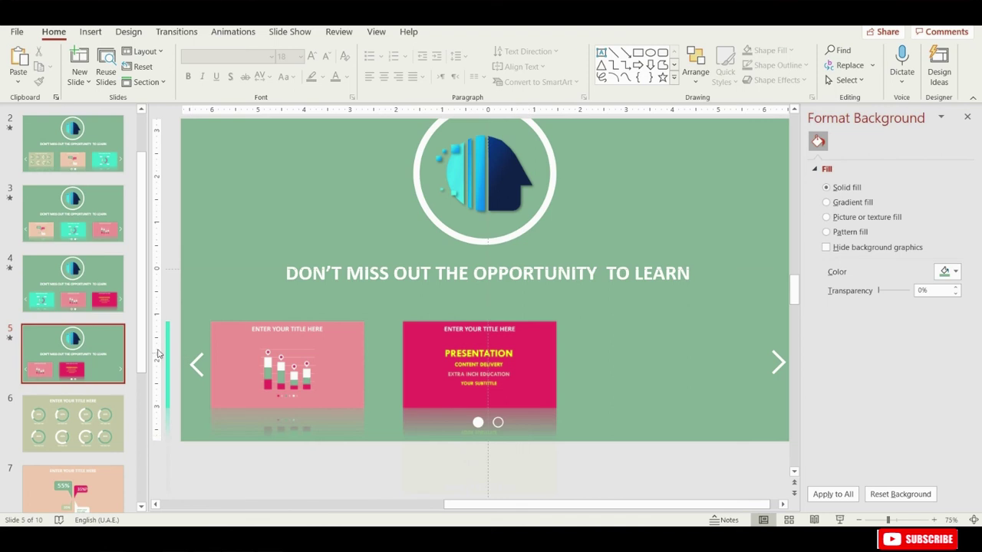
Step: Run the slide show from slide 1 and test the circle buttons and the previous and next arrows
drag(141, 353, 140, 186)
click(114, 159)
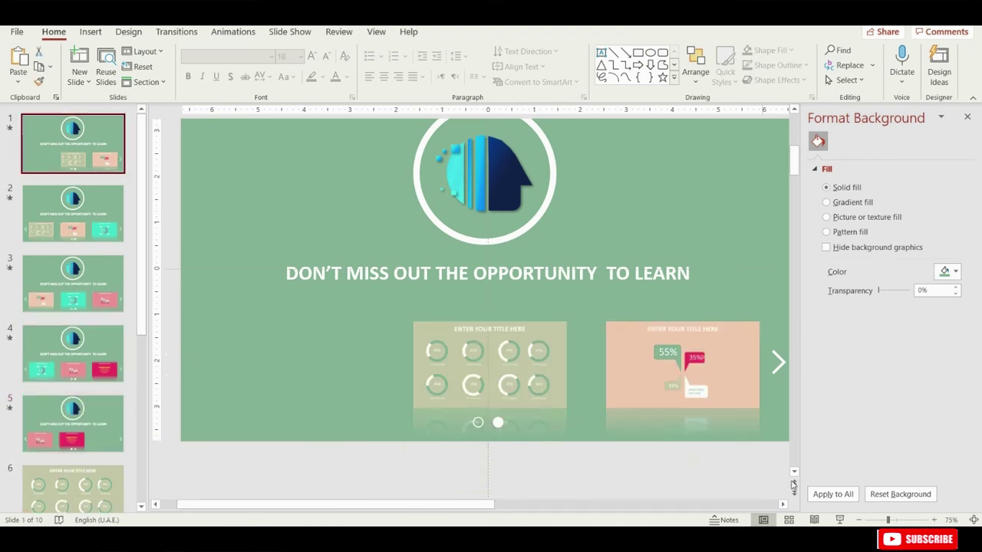
click(839, 520)
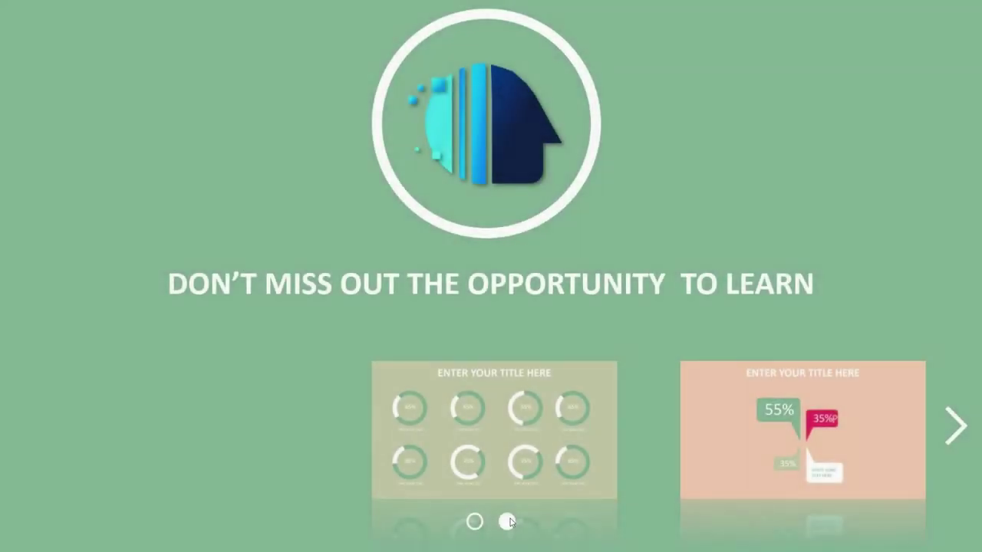
click(506, 523)
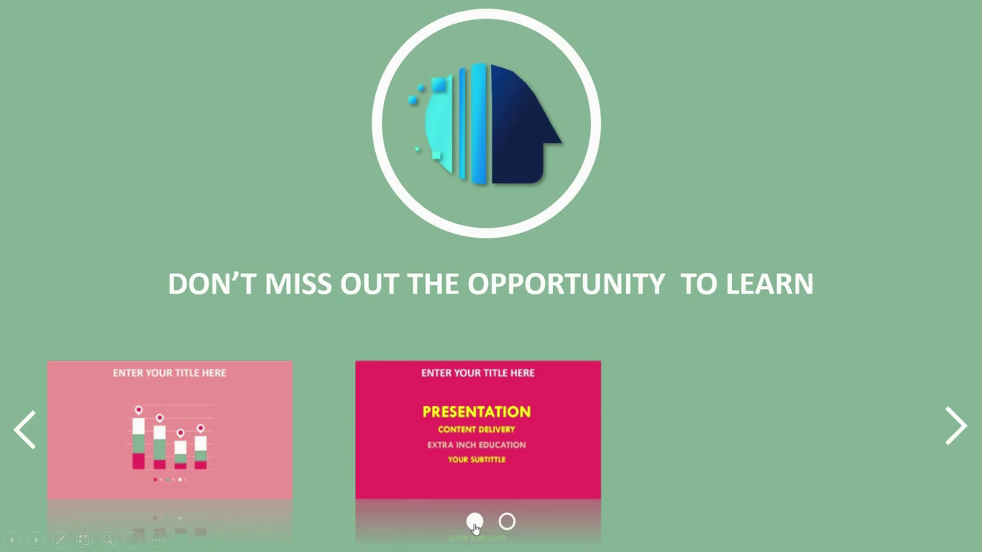
click(507, 523)
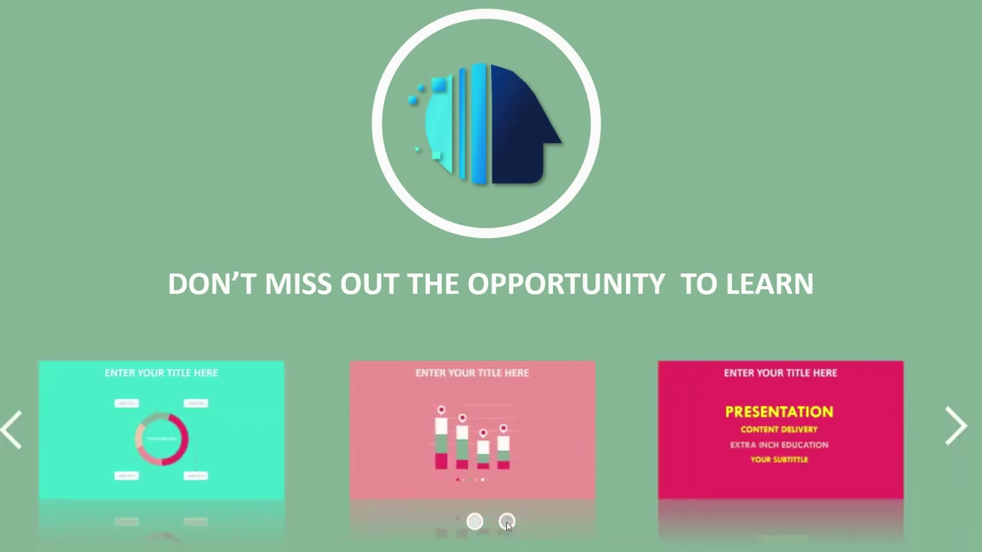
click(27, 443)
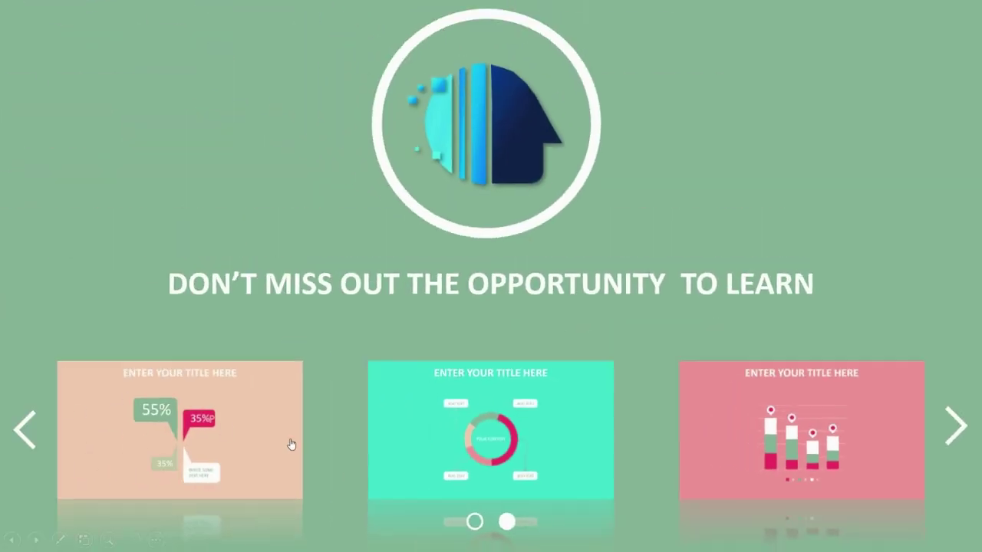
click(958, 418)
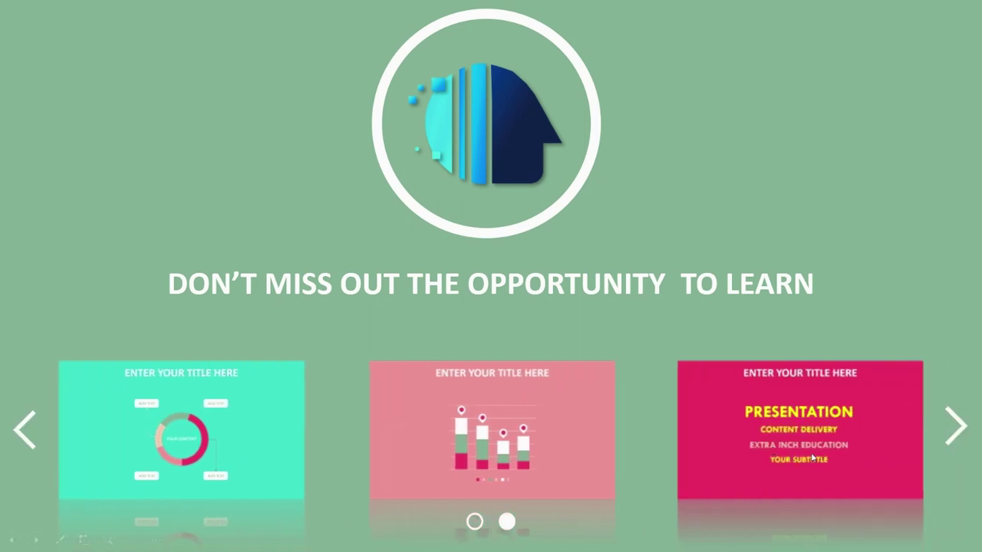